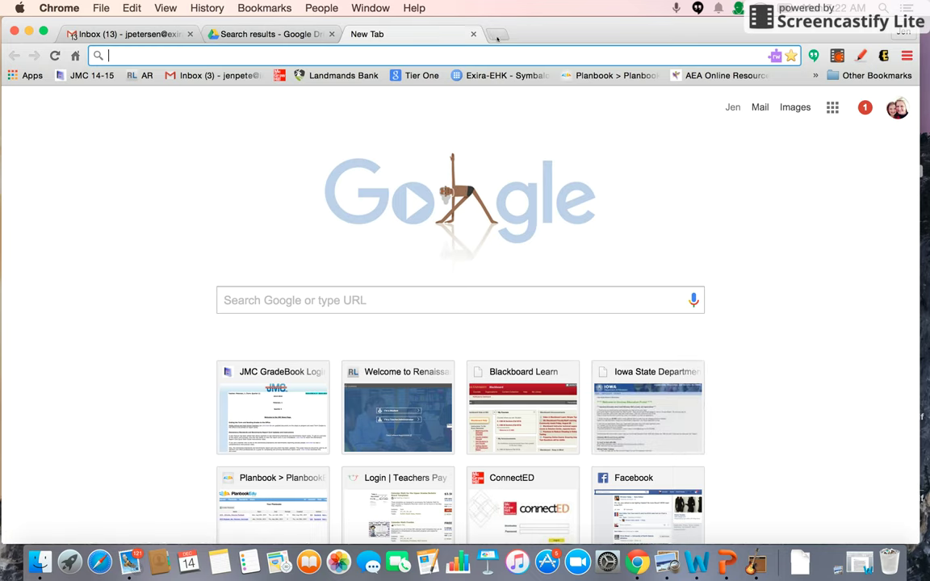
Step: Open the Kami (Notable PDF) app from the browser's installed apps
click(31, 75)
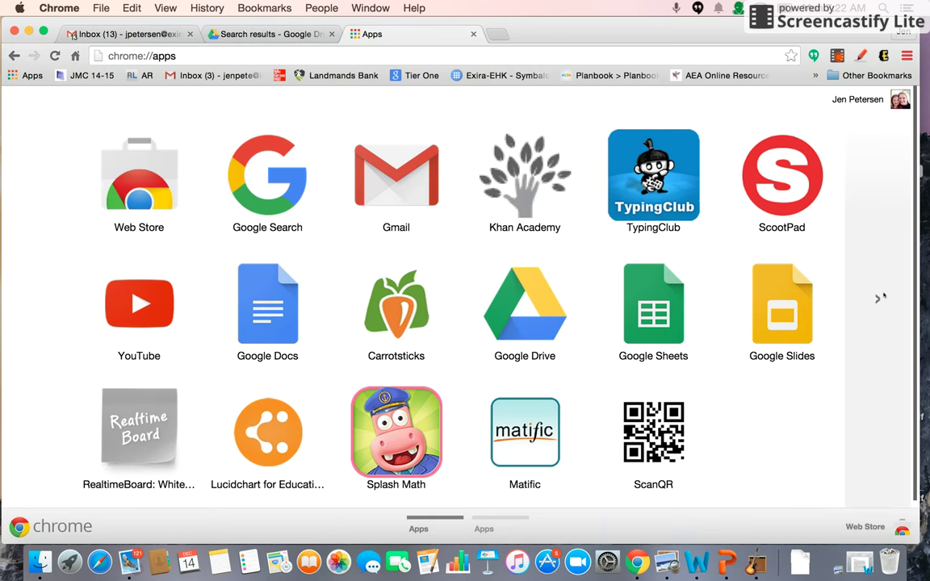
click(879, 298)
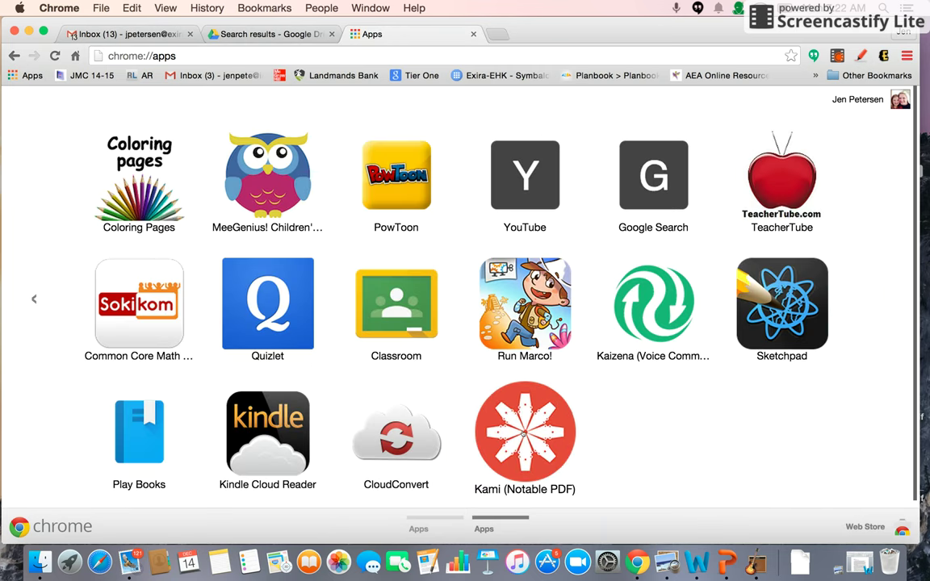
click(523, 433)
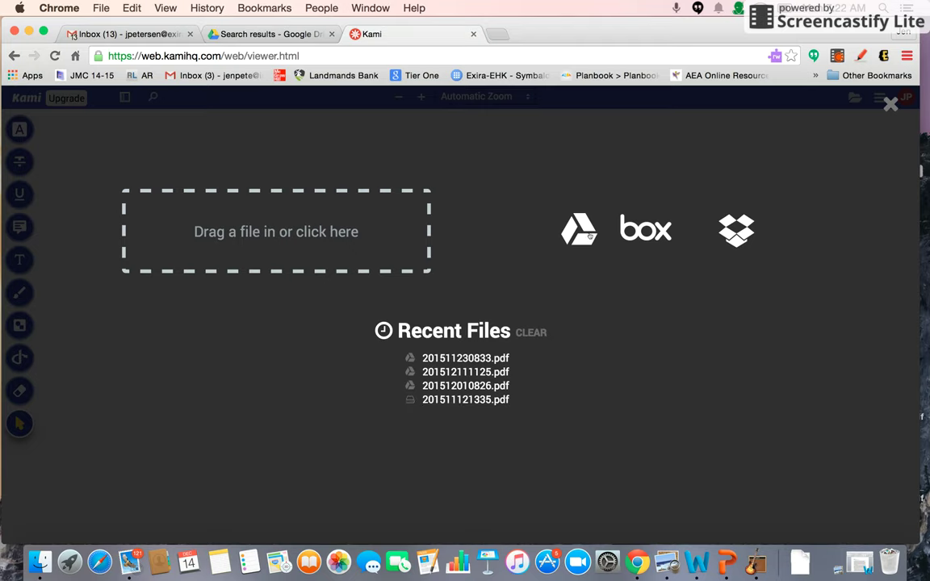
Step: Search Google Drive for ".pdf" files and open 201512010826.pdf
click(589, 235)
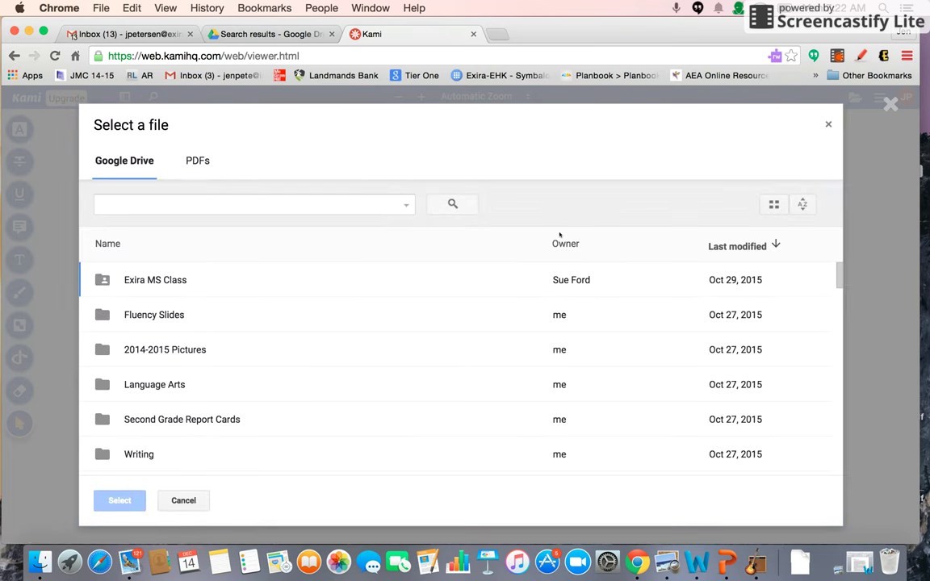
click(247, 204)
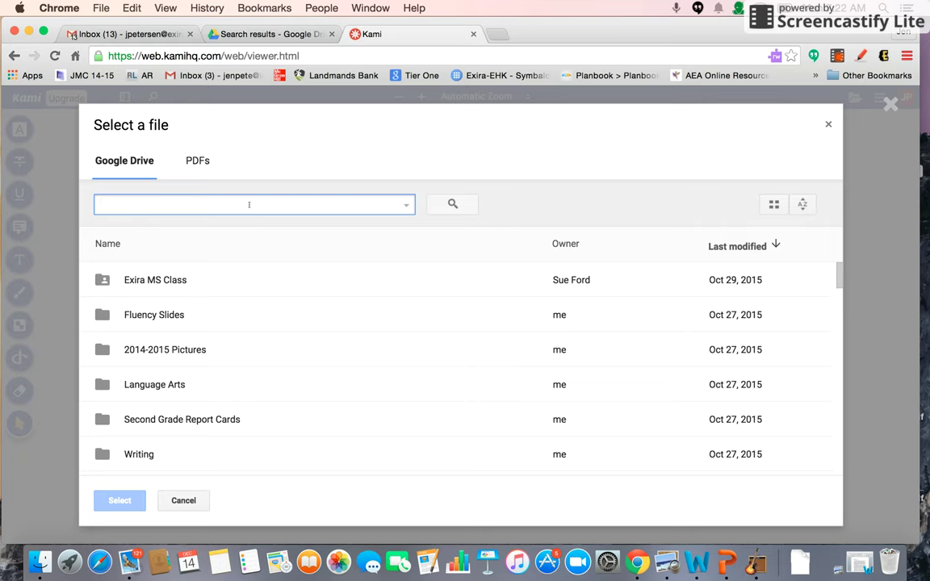
text(.)
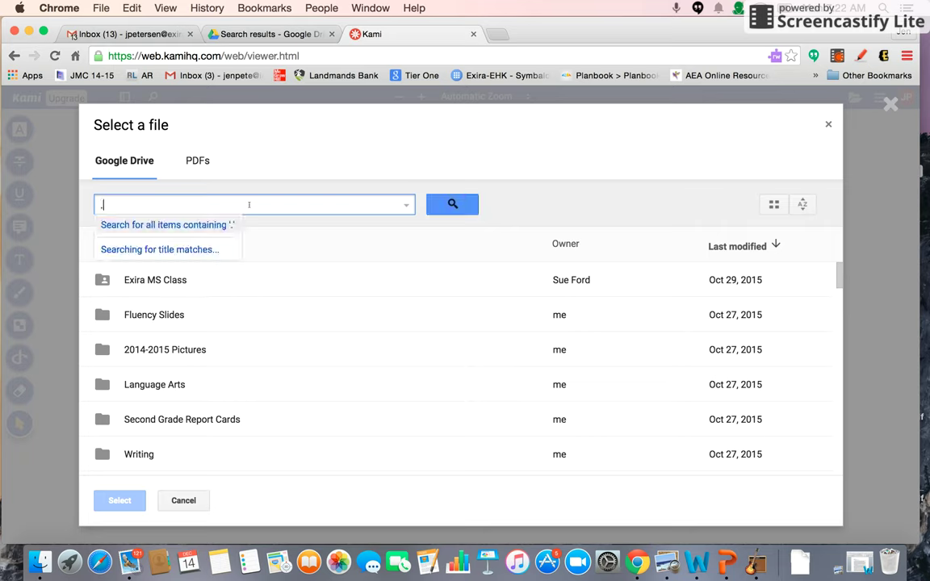
text(pdf)
key(Return)
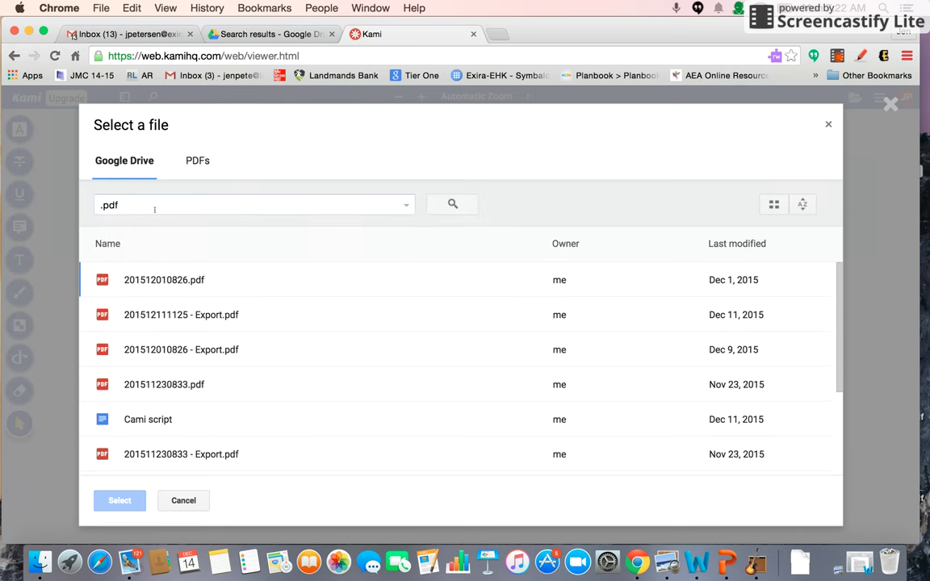
click(134, 273)
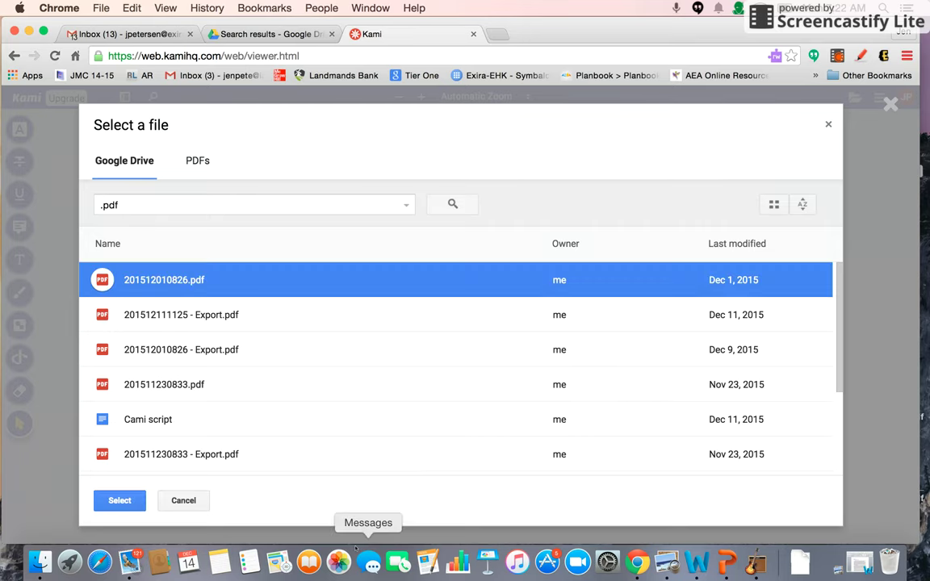
click(130, 501)
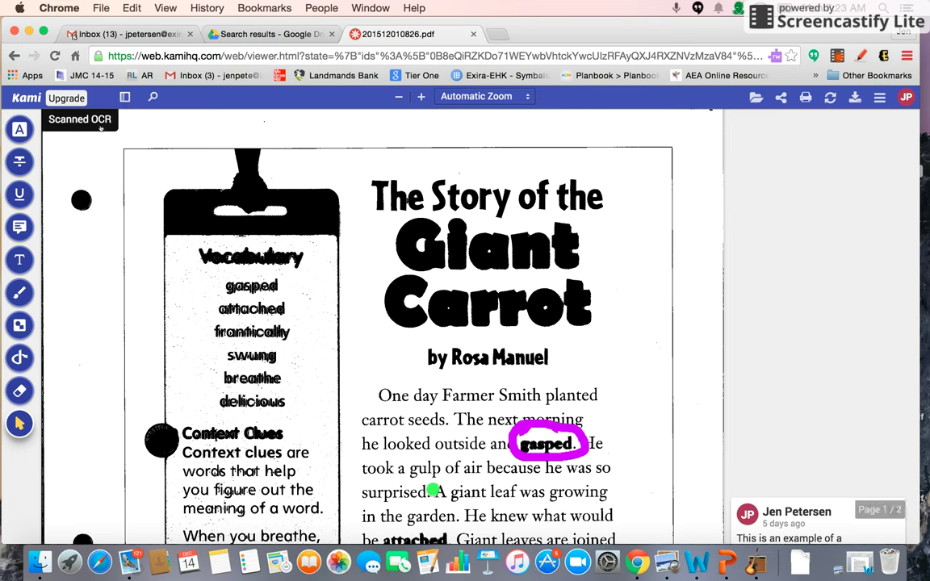
Step: Highlight the author's name in the byline below the story title in purple
click(18, 131)
click(19, 129)
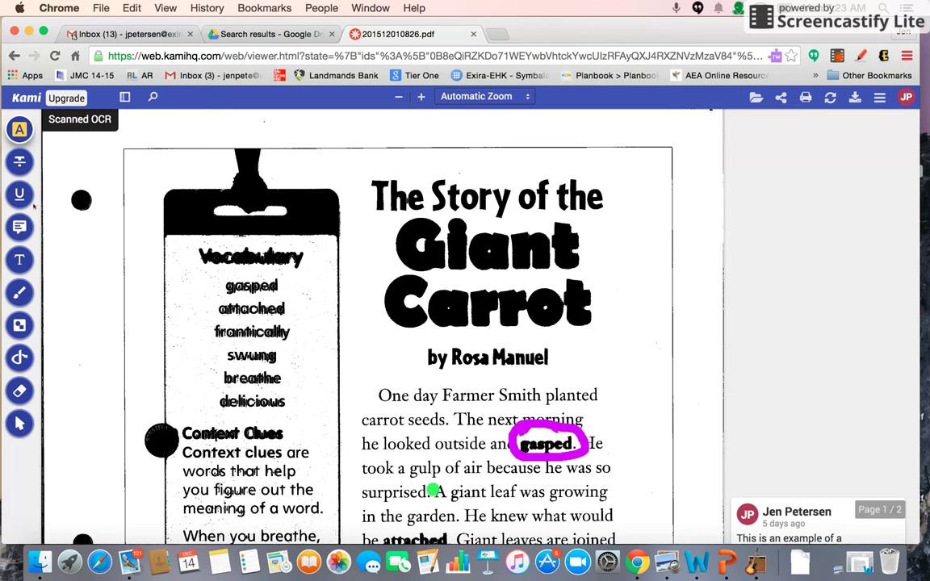
mouse_move(14, 115)
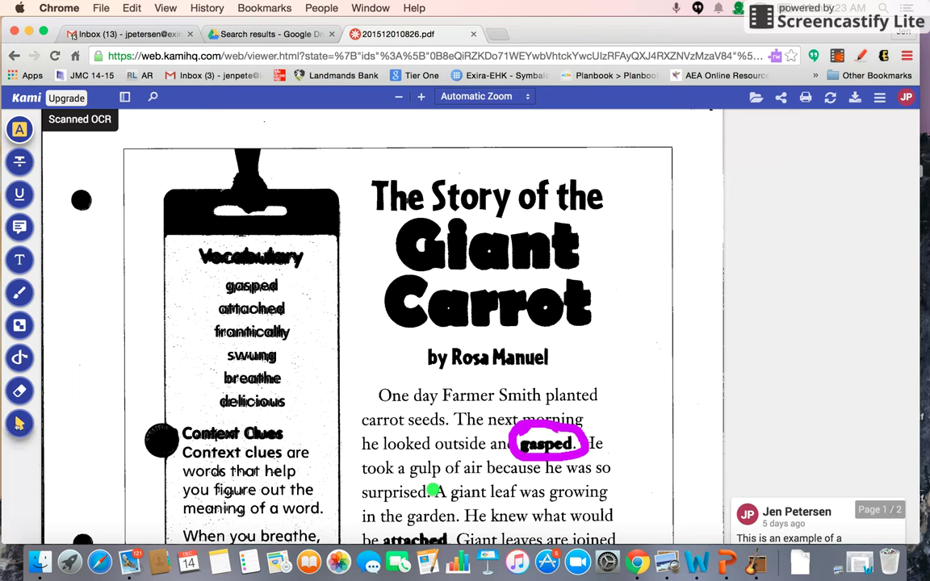
click(19, 423)
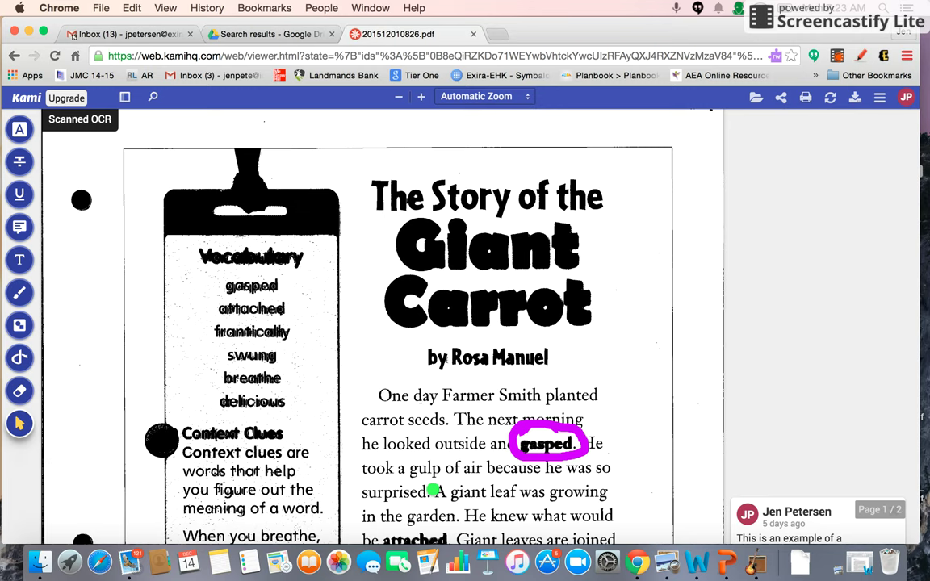
drag(450, 358, 548, 359)
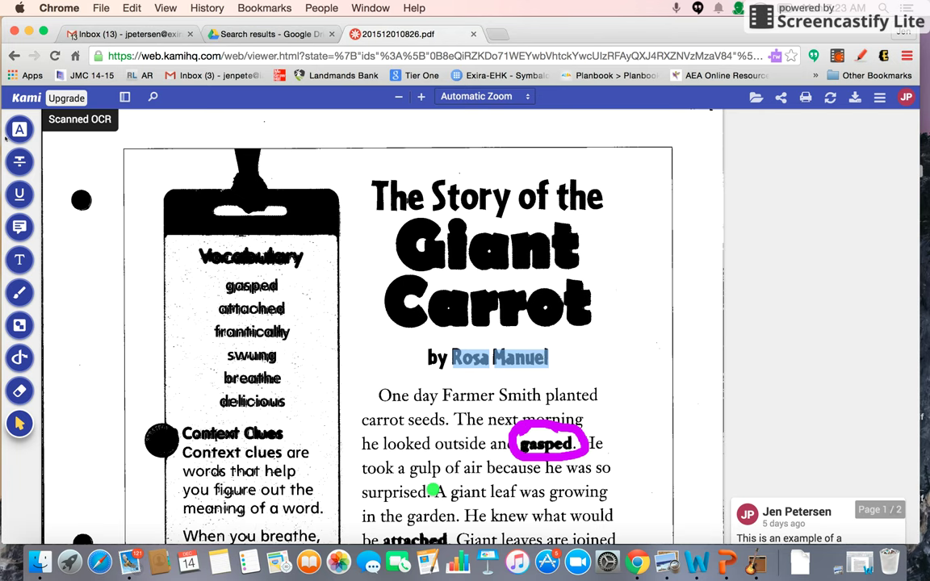
click(19, 129)
click(102, 152)
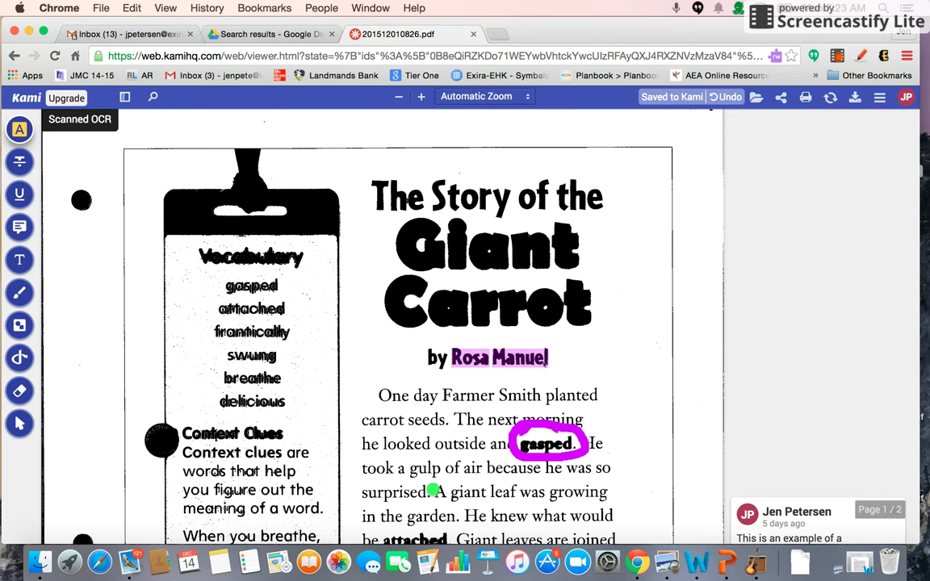
Step: Attach the comment "Nice try but this is the title. Please look below to find the author." to the highlighted author's name
scroll(371, 431, down, 3)
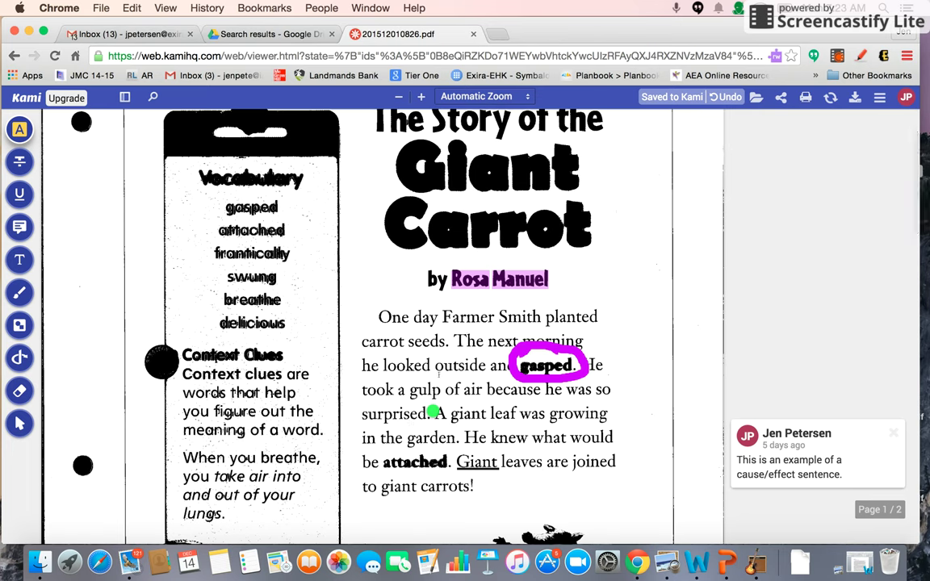
click(511, 280)
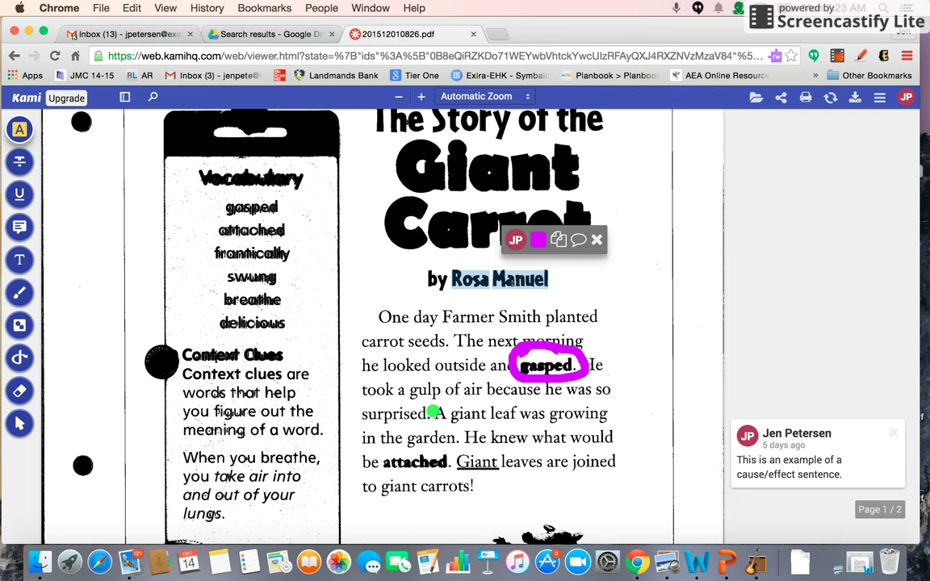
click(536, 241)
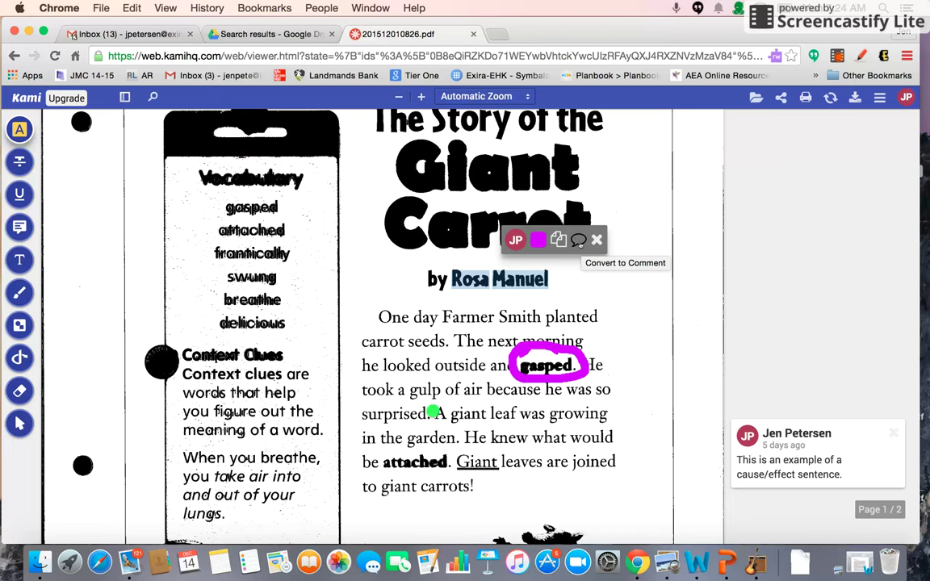
click(570, 238)
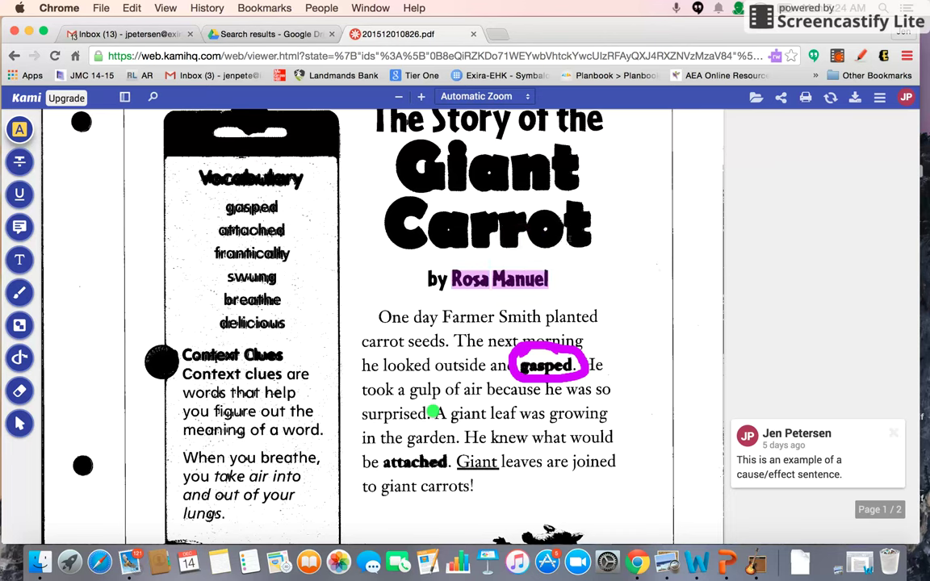
click(499, 278)
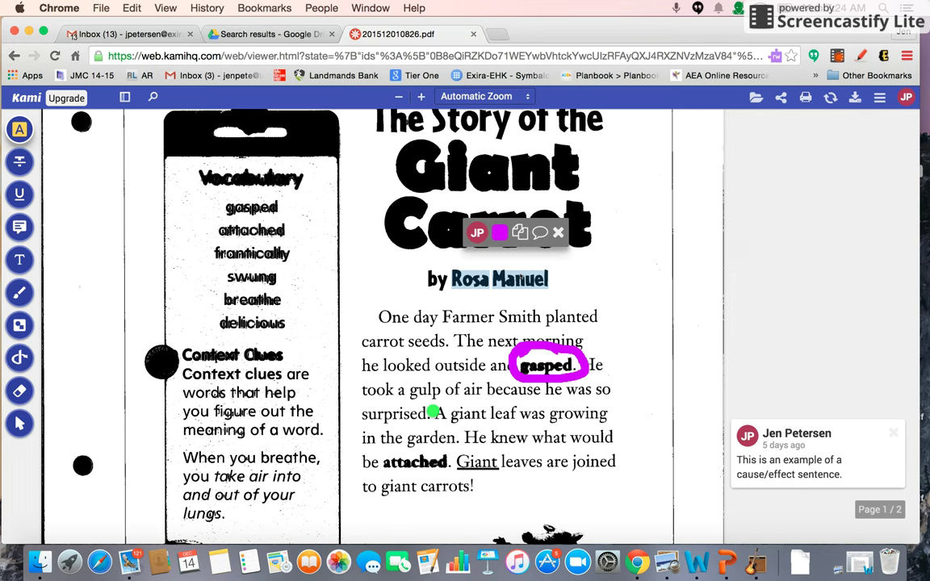
click(539, 233)
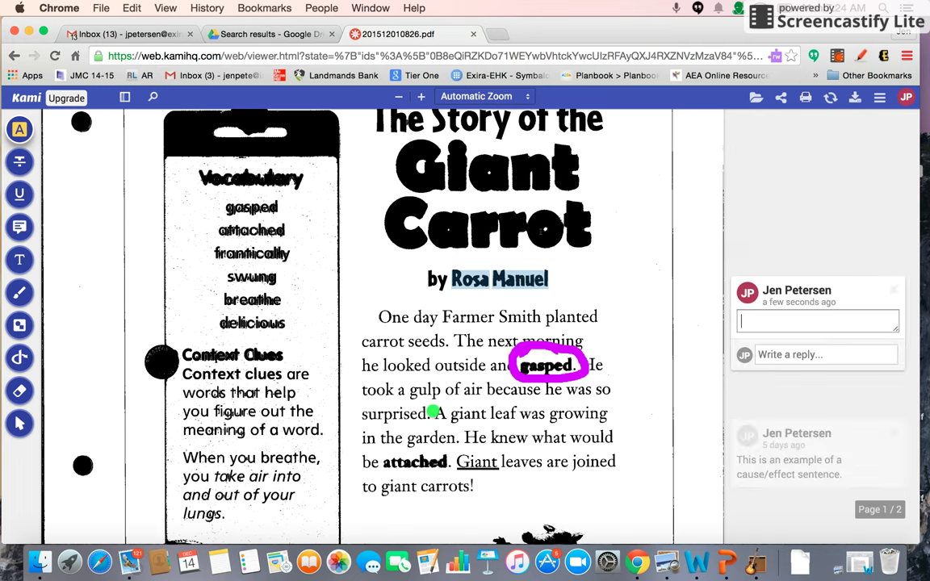
text(Nice try but this is the title)
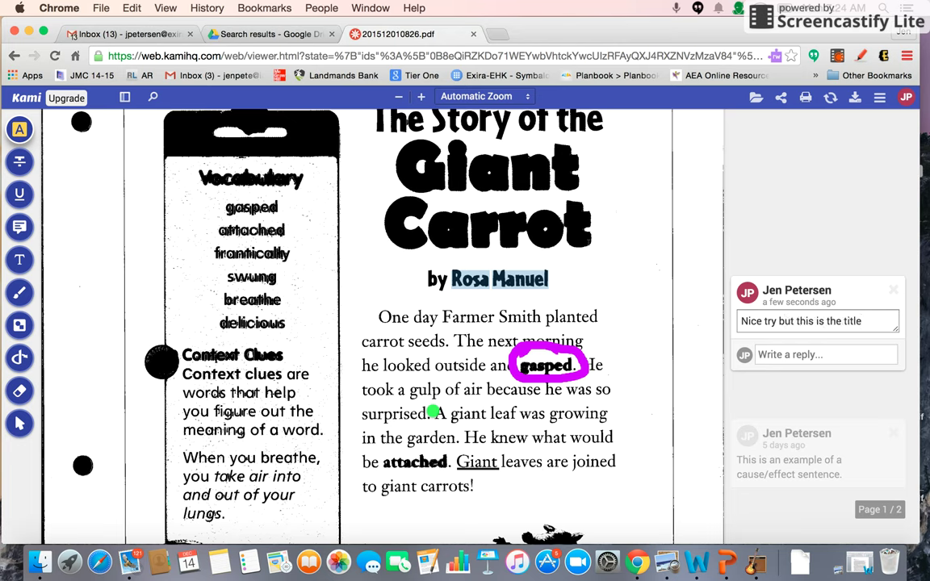
text(.  Please )
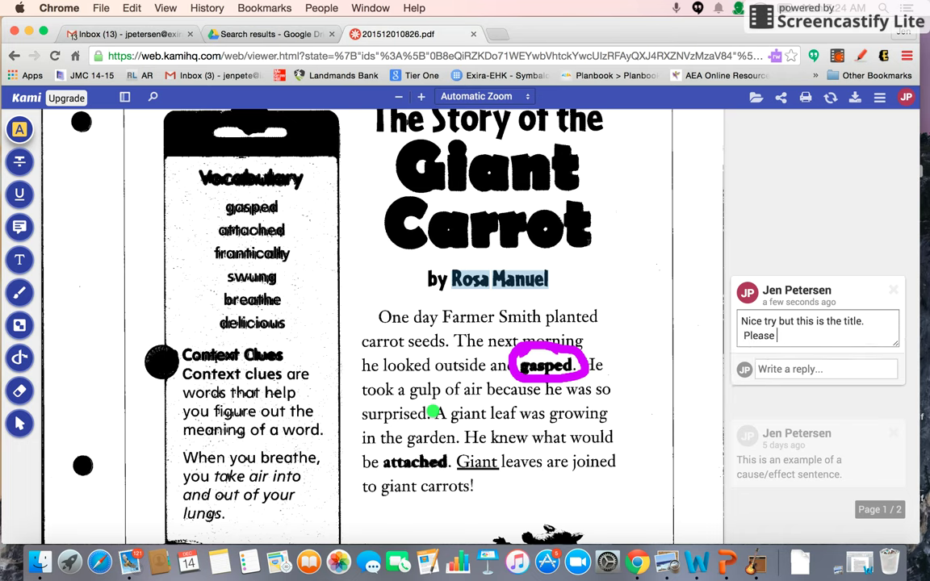
text(look below to find the auth)
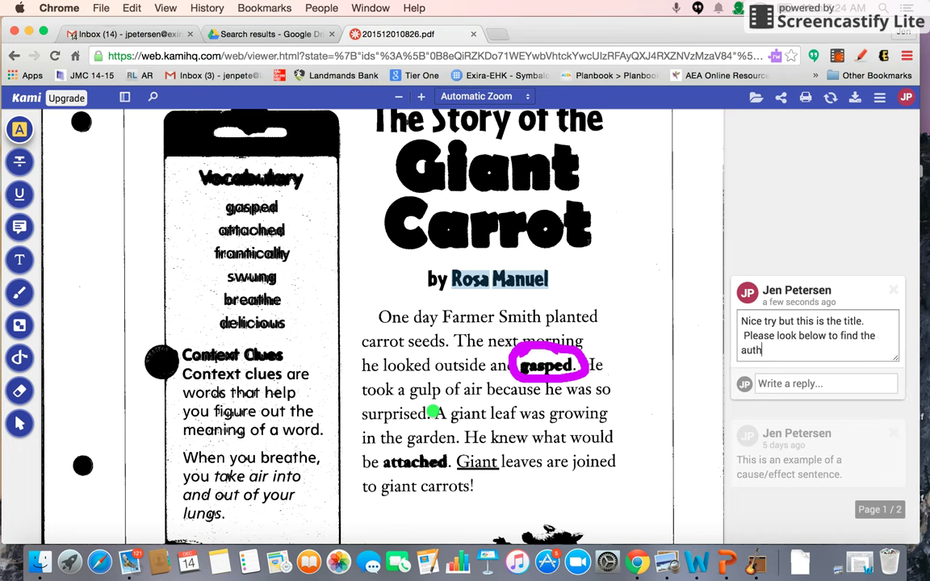
text(or.)
key(Return)
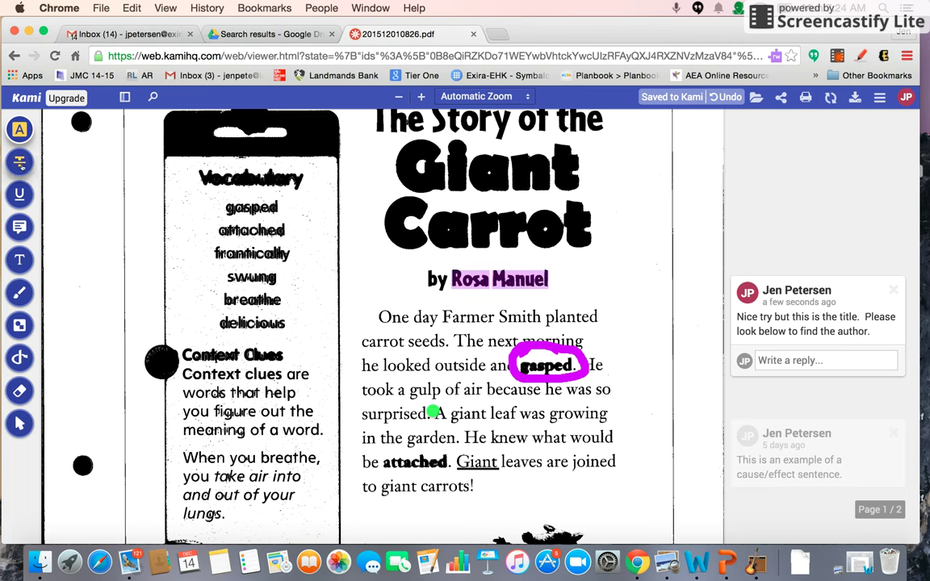
Step: Underline the word "seeds." in the story's first paragraph with the Underline tool
click(19, 162)
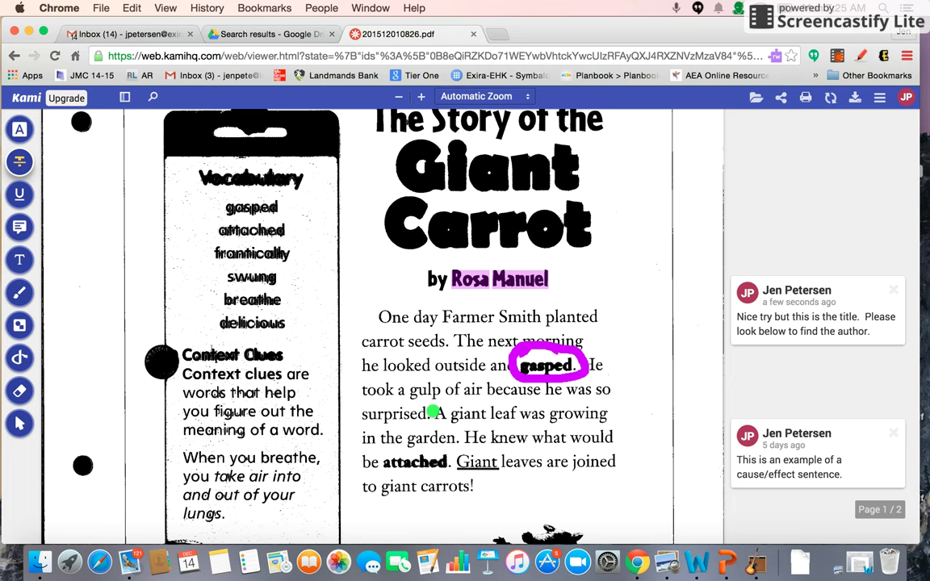
click(21, 194)
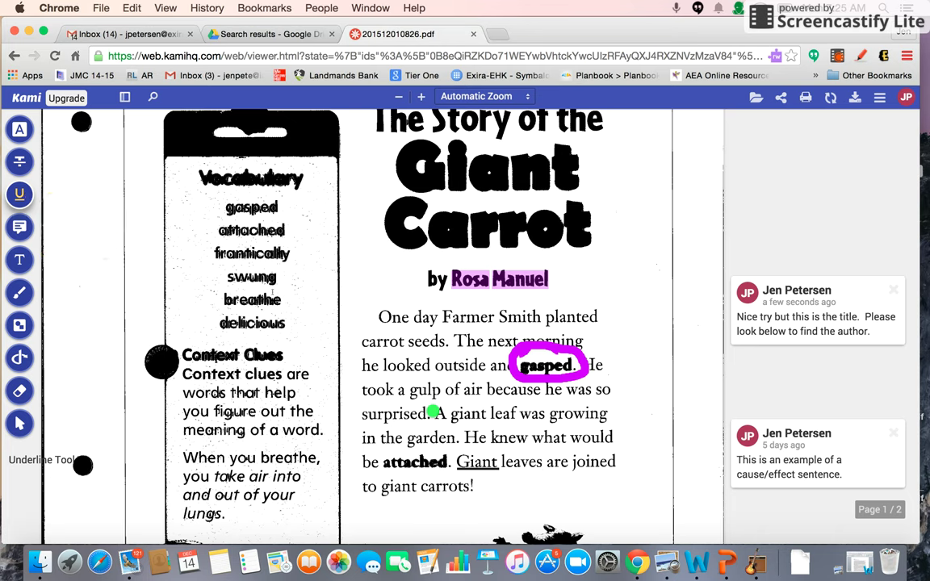
mouse_move(23, 193)
drag(408, 341, 426, 342)
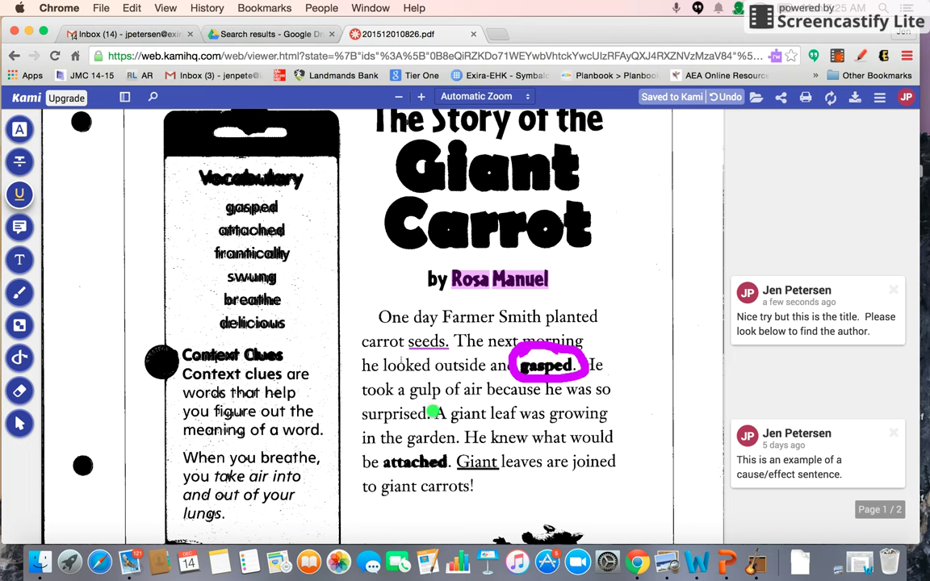
Step: Review the annotation options and available colours for the underline beneath "seeds."
click(484, 279)
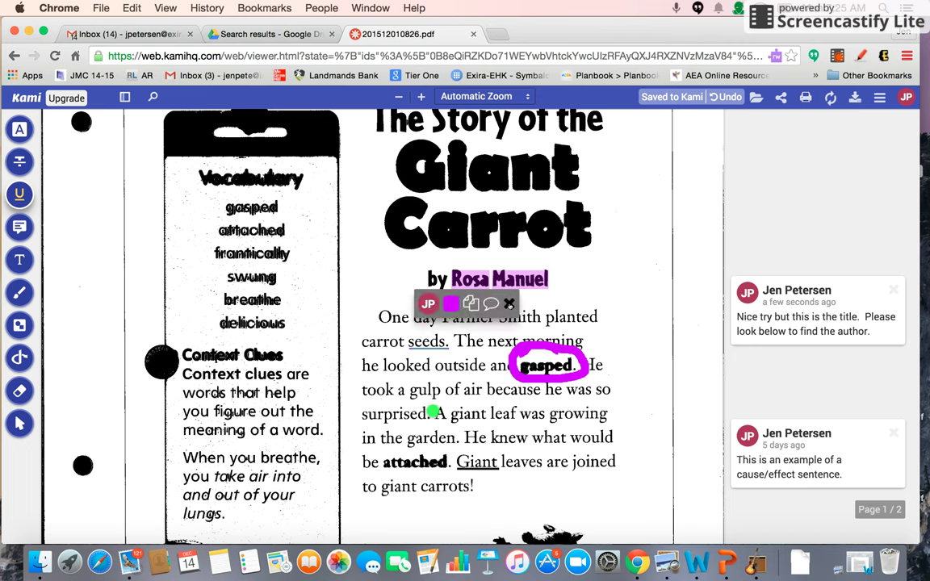
click(428, 353)
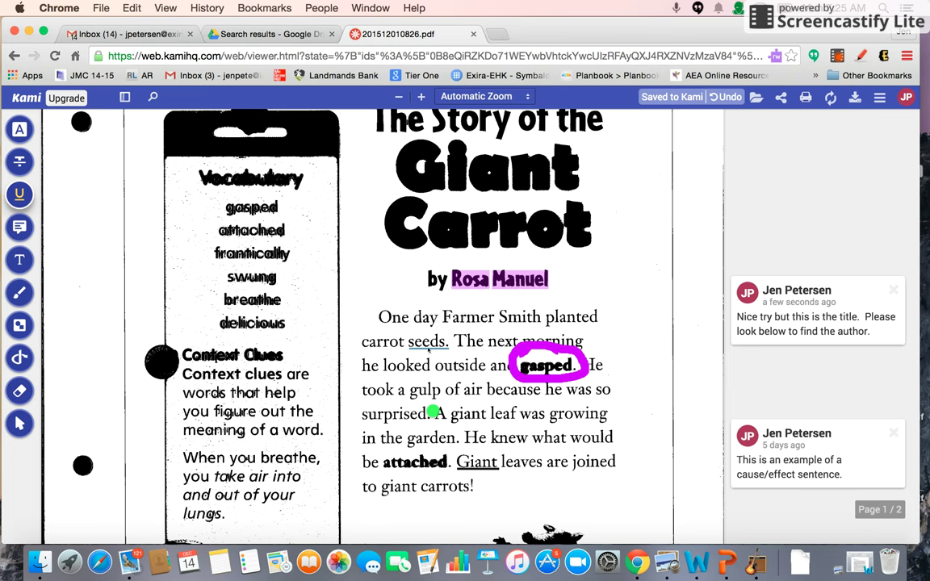
click(456, 279)
mouse_move(416, 307)
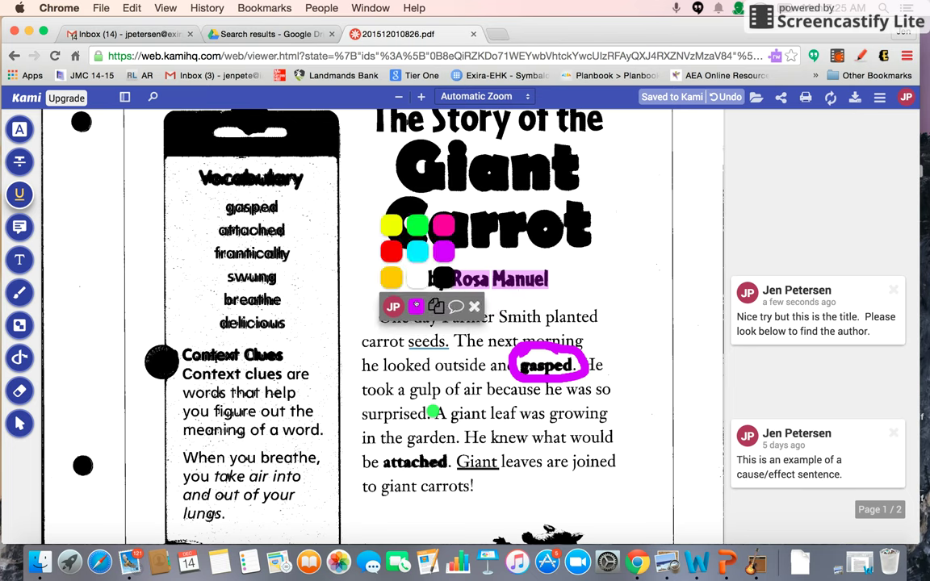
click(71, 216)
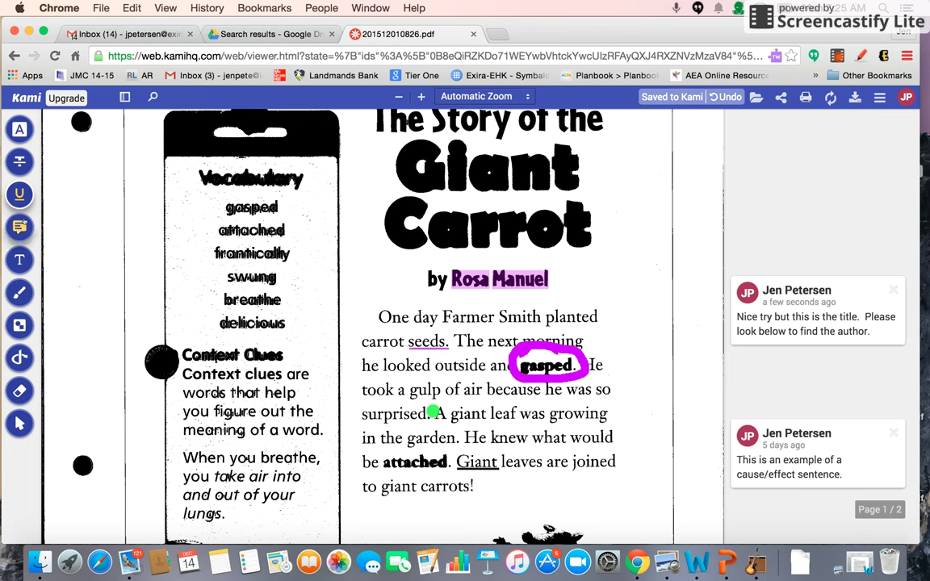
Step: Activate the Comment tool and view the existing cause/effect comment at the green marker after "surprised."
click(19, 226)
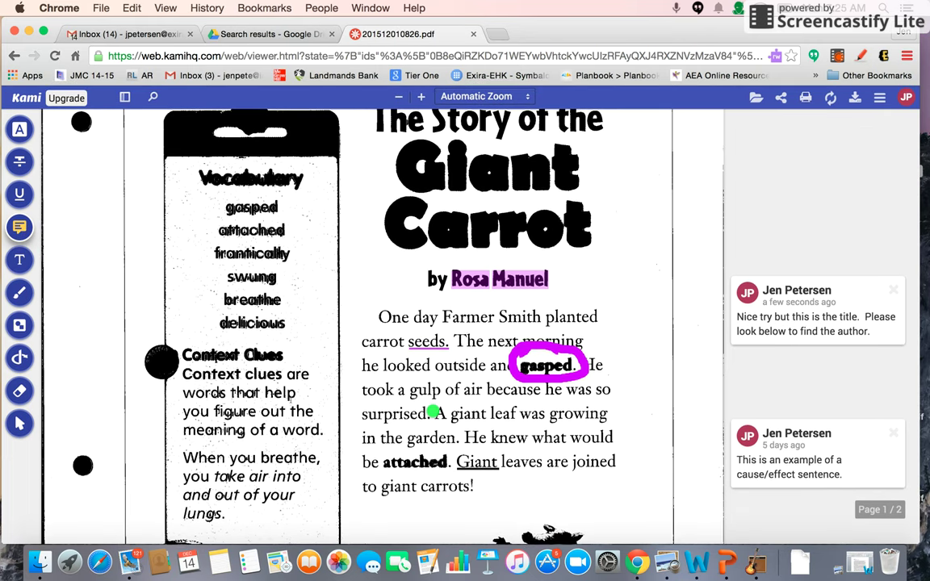
click(434, 412)
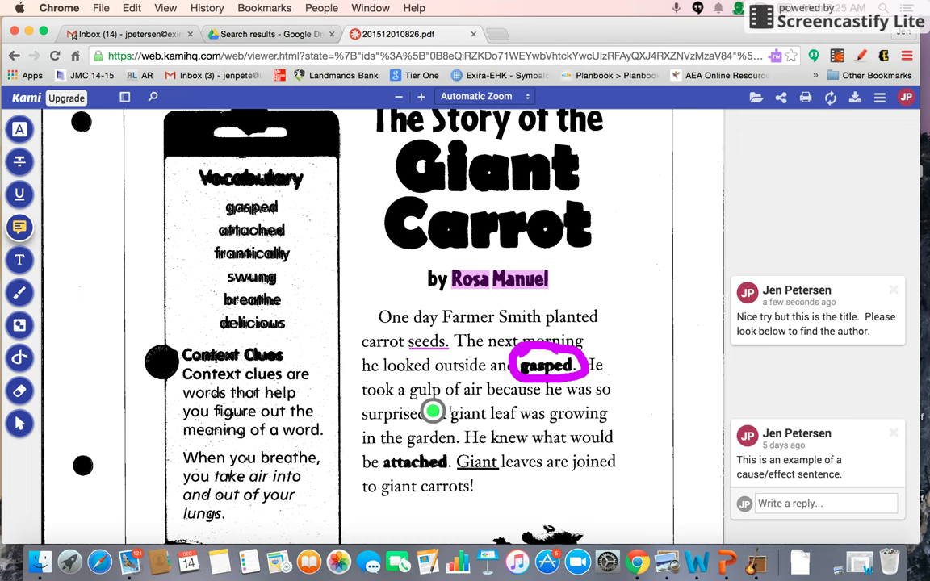
scroll(680, 429, down, 5)
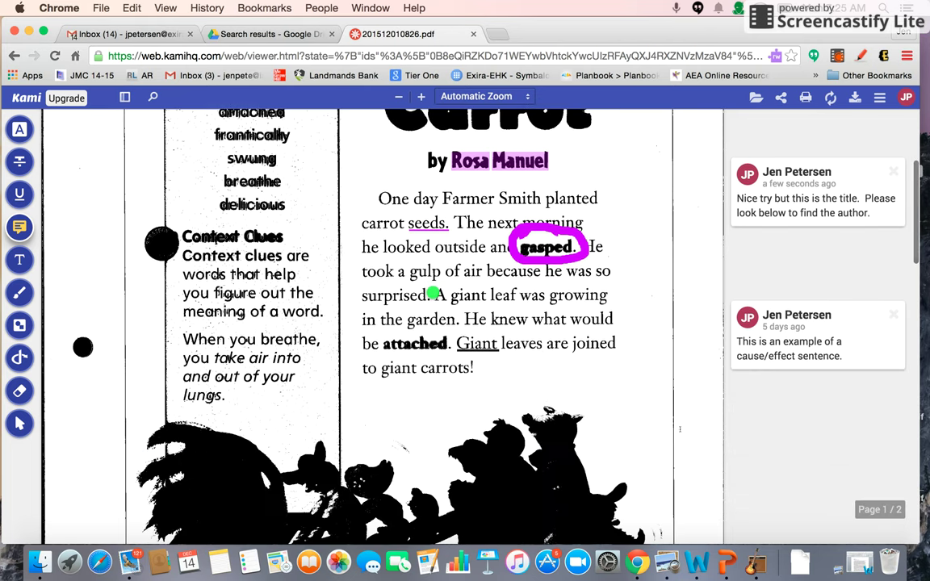
click(434, 293)
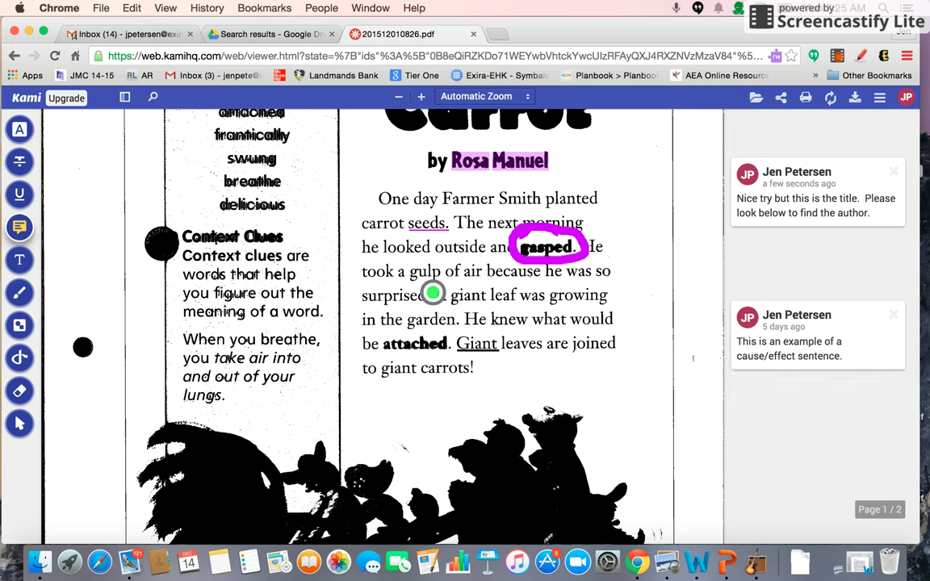
Step: View the annotation options for the existing underline beneath "Giant" in the story's first paragraph, then dismiss them
click(458, 321)
click(477, 349)
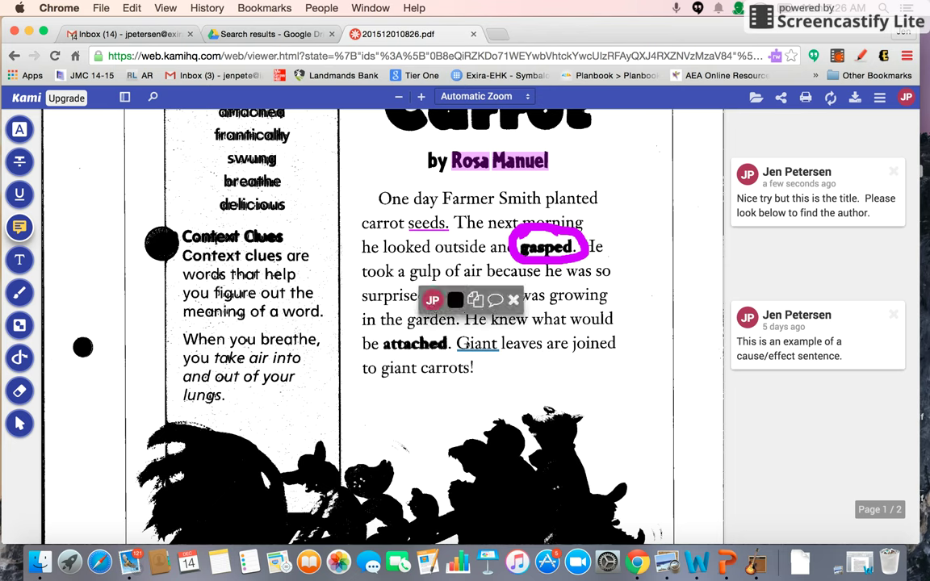
click(555, 348)
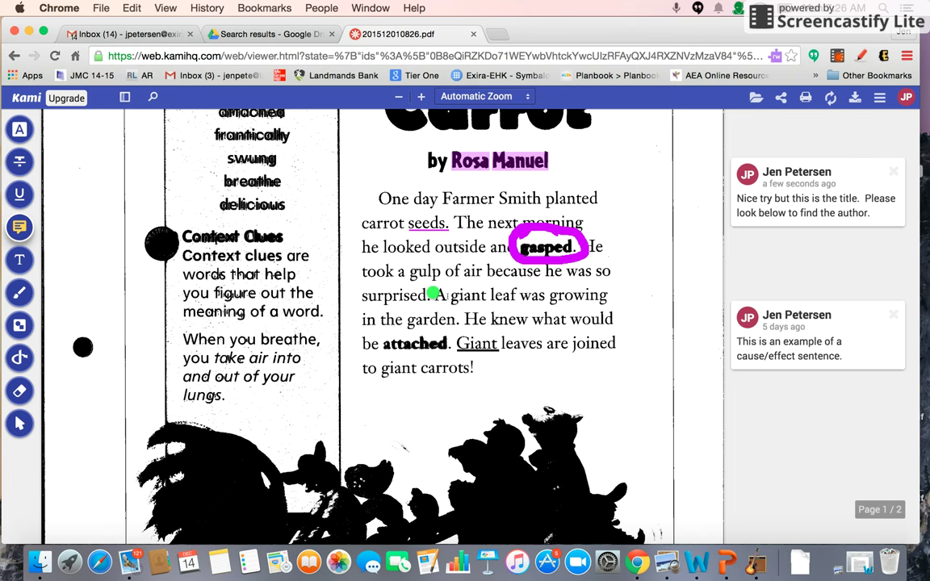
Step: Add the text note "Why are these words capitalized?" in magenta at 12px above "Farmer Smith" on page 2
scroll(446, 242, down, 3)
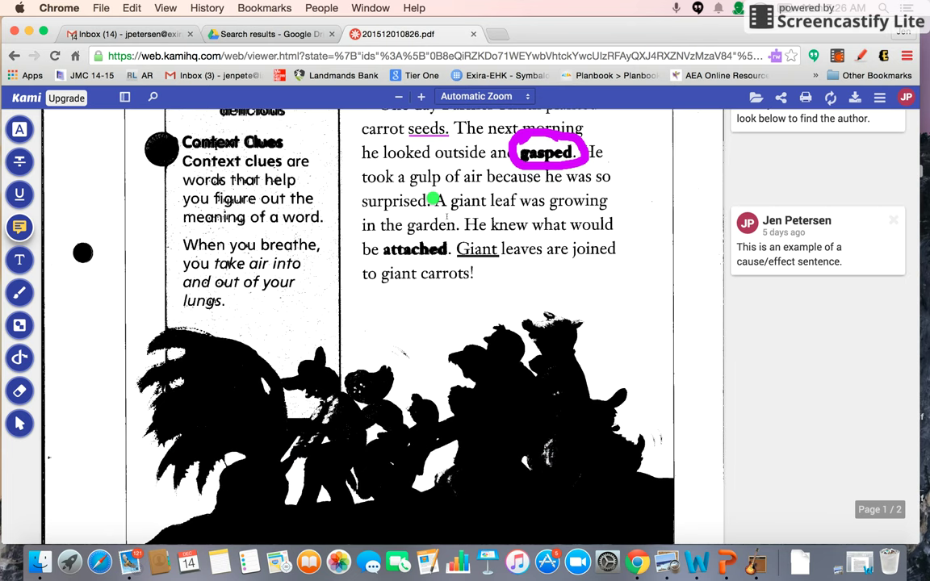
click(808, 246)
scroll(372, 267, down, 10)
scroll(372, 267, up, 1)
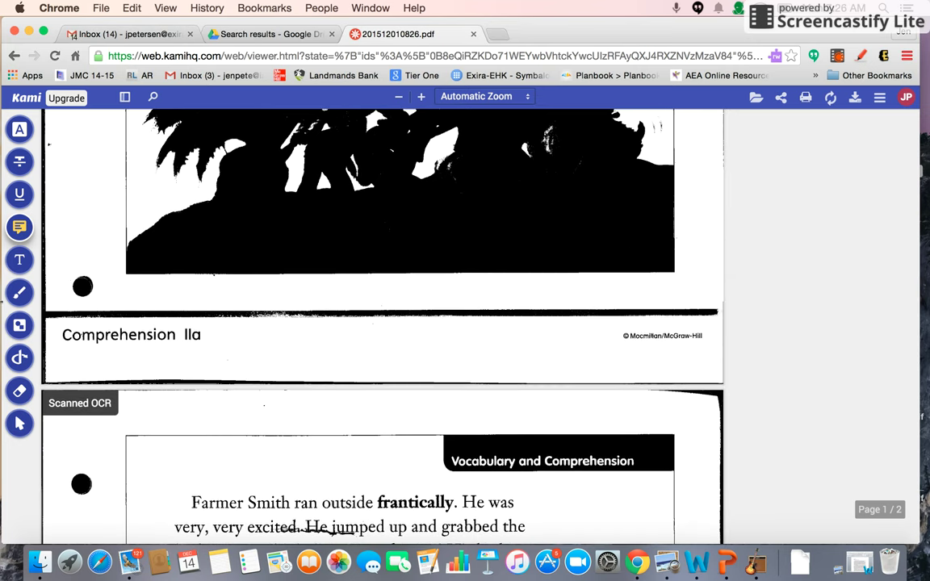
click(21, 259)
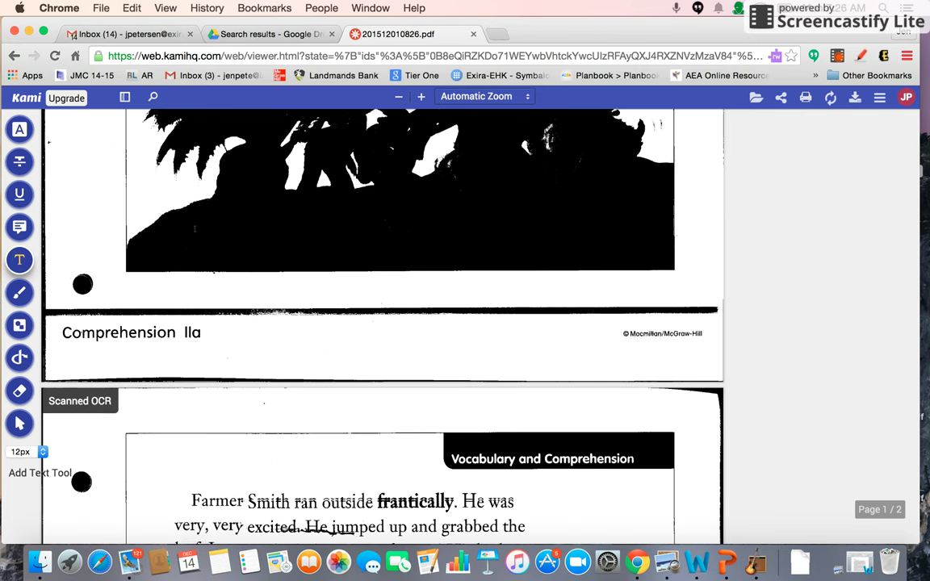
scroll(77, 339, down, 5)
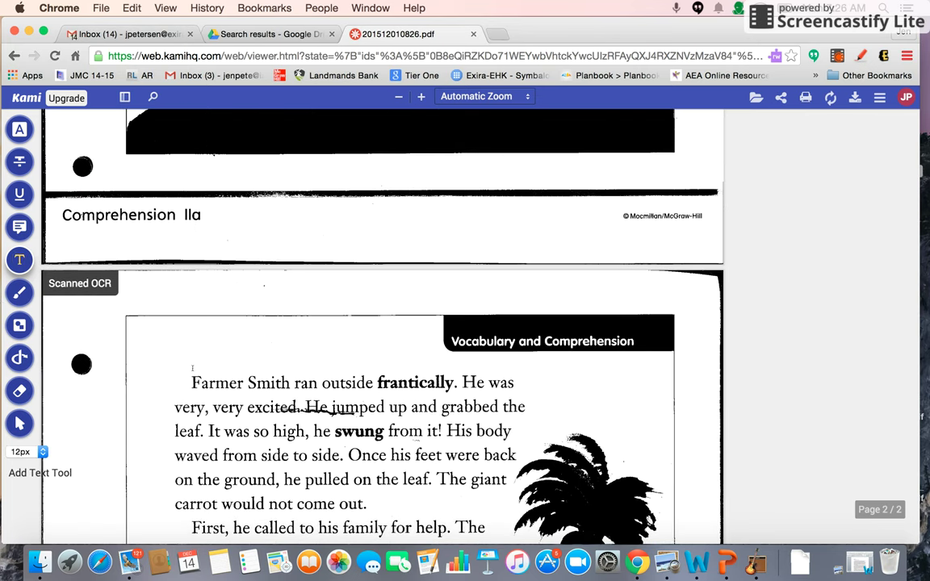
drag(178, 333, 323, 367)
click(230, 364)
click(232, 361)
text(Why are the)
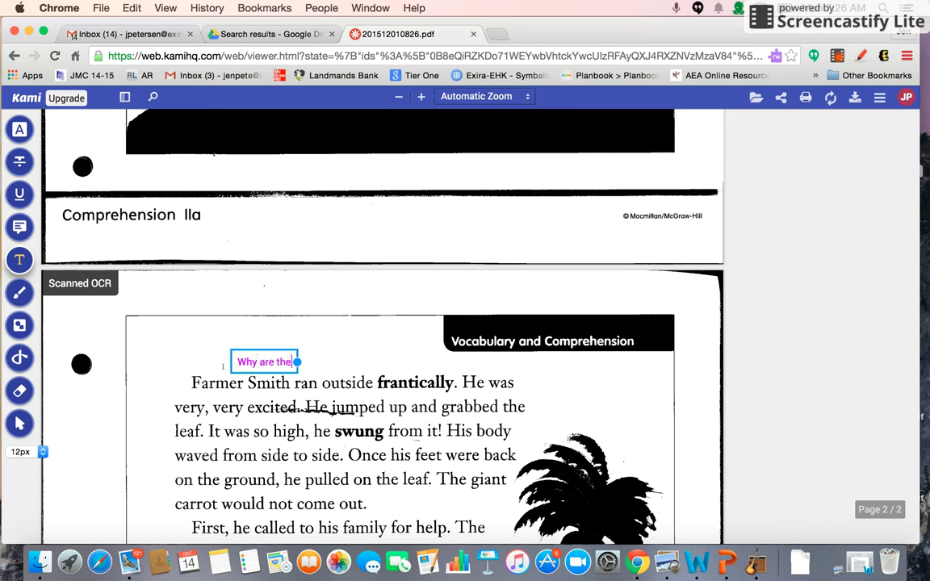
text(se words capi)
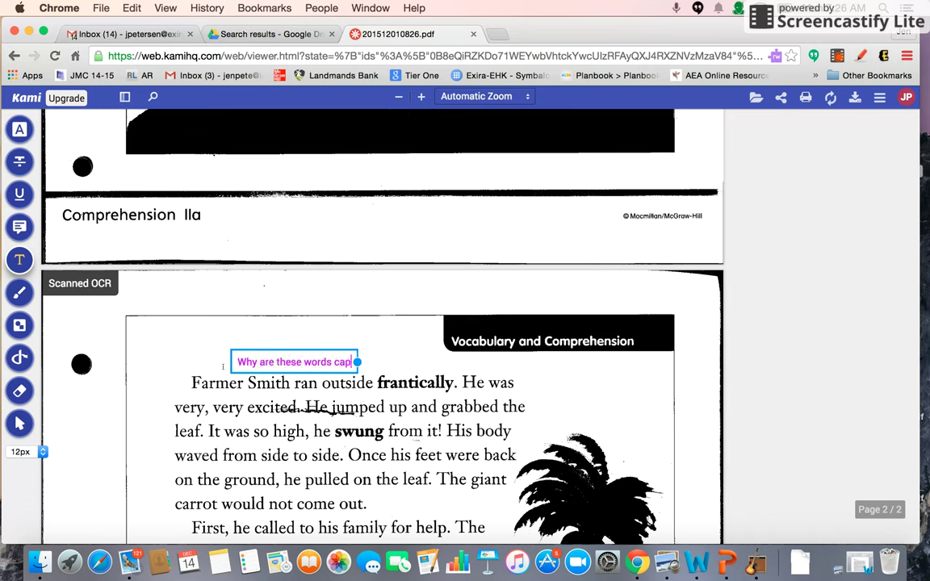
text(talized?)
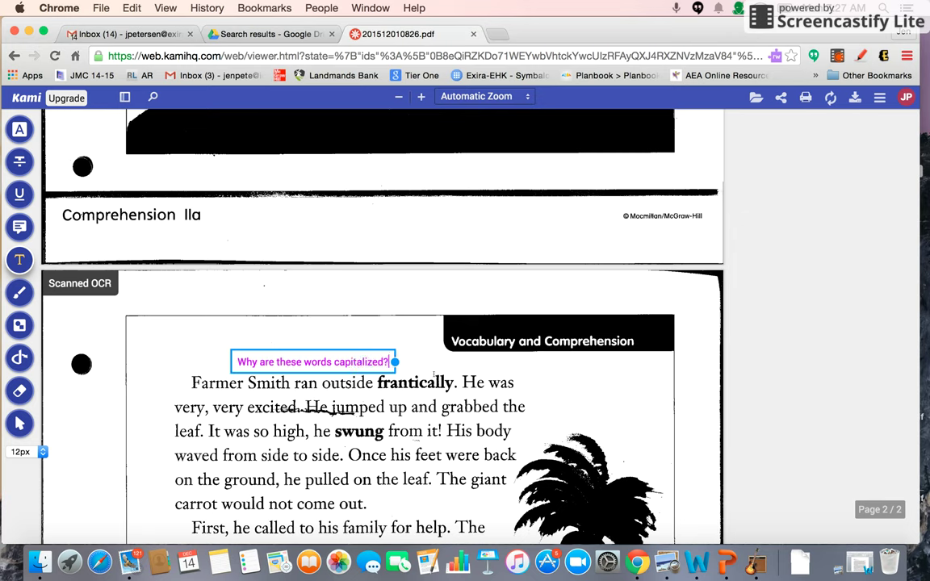
click(340, 357)
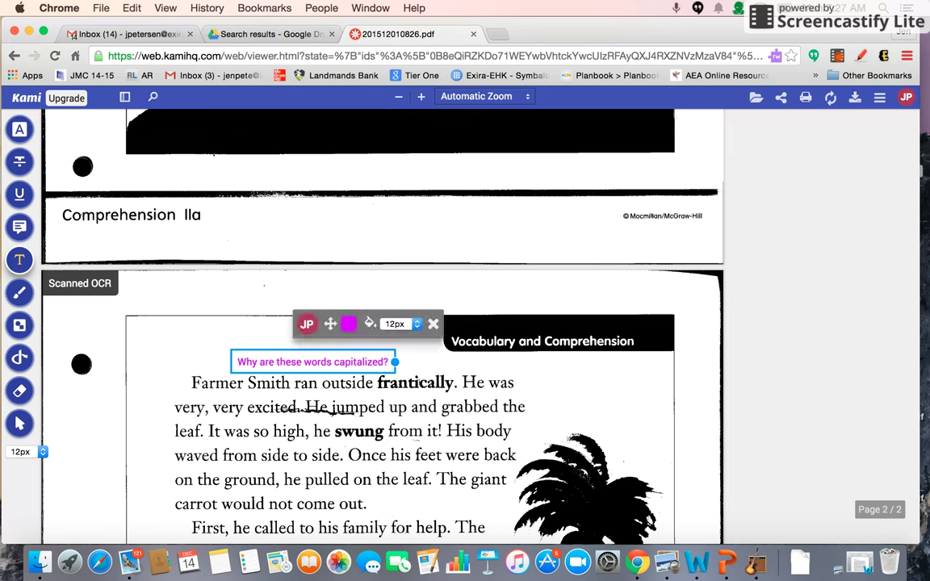
Step: Circle the bold word "swung" on page 2 with a cyan freehand stroke and set its thickness to 2px
scroll(206, 425, down, 3)
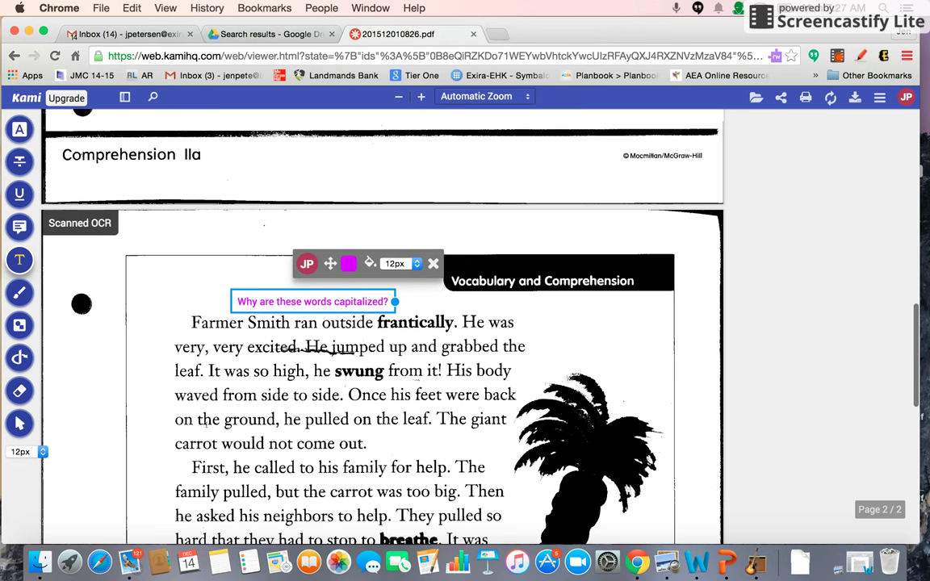
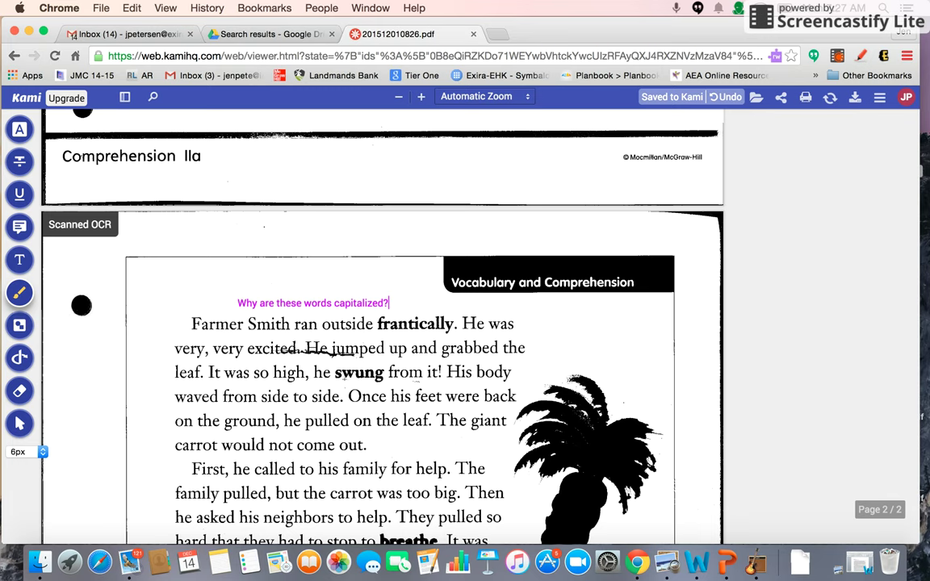
mouse_move(335, 367)
mouse_down()
mouse_move(395, 373)
mouse_move(386, 384)
mouse_move(326, 379)
mouse_up()
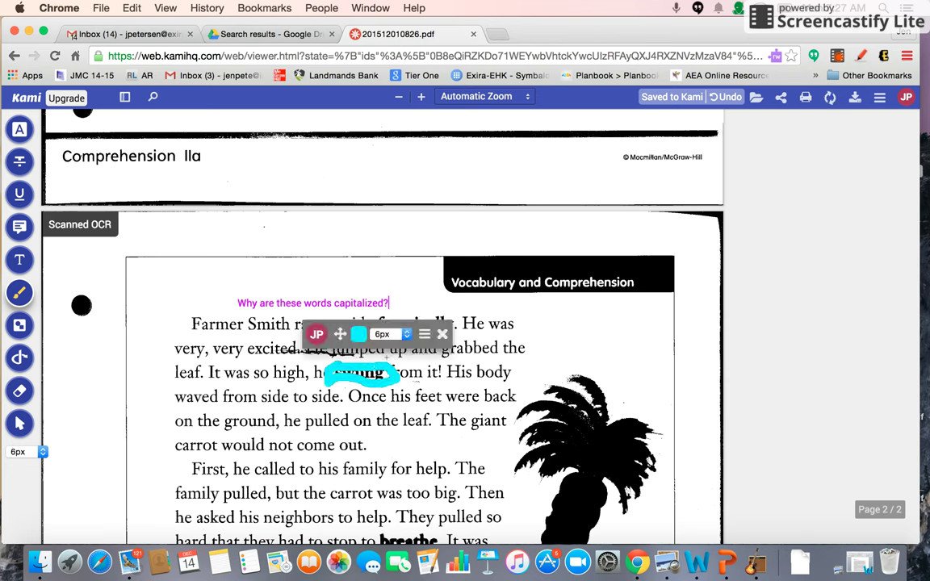
click(406, 334)
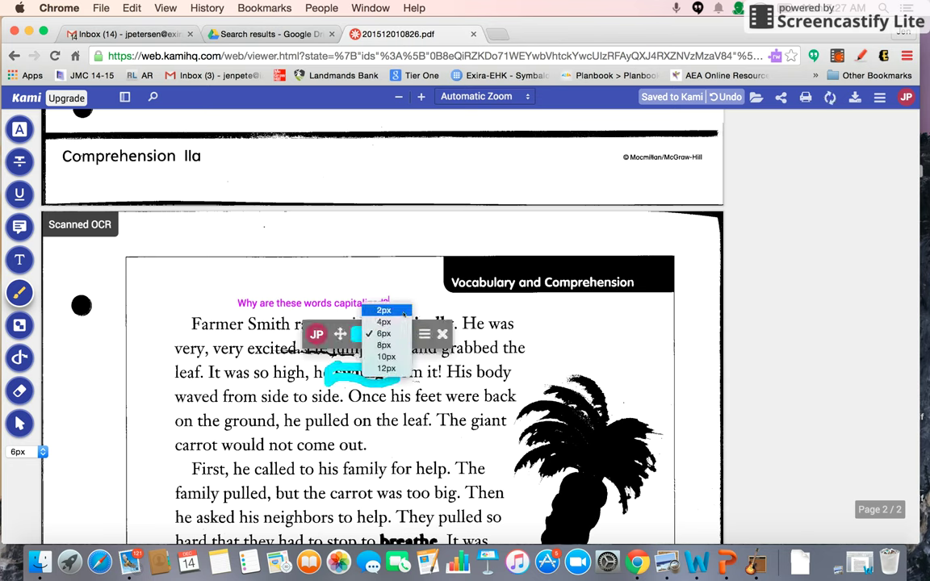
click(403, 312)
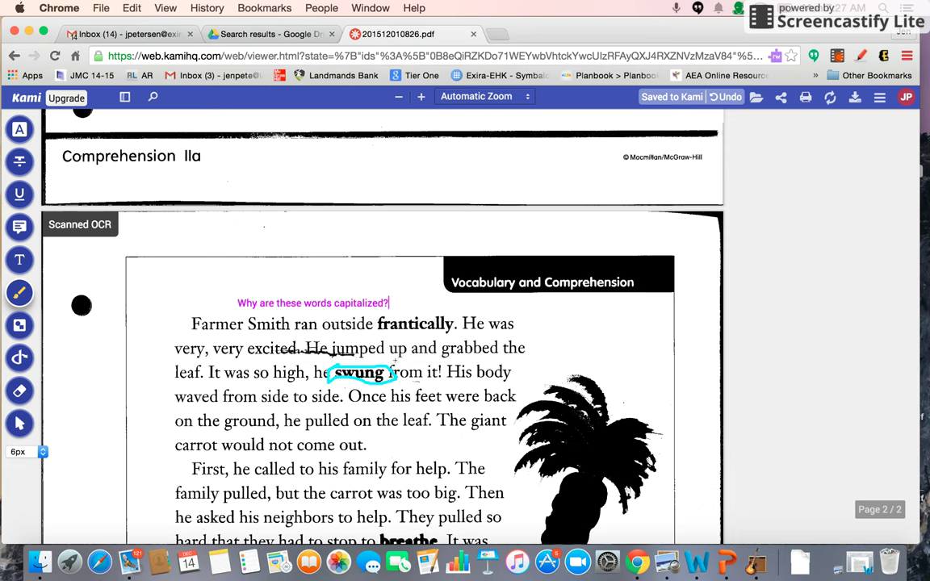
Step: Draw a magenta freehand question mark after "carrot would not come out." and set its thickness to 2px
click(20, 292)
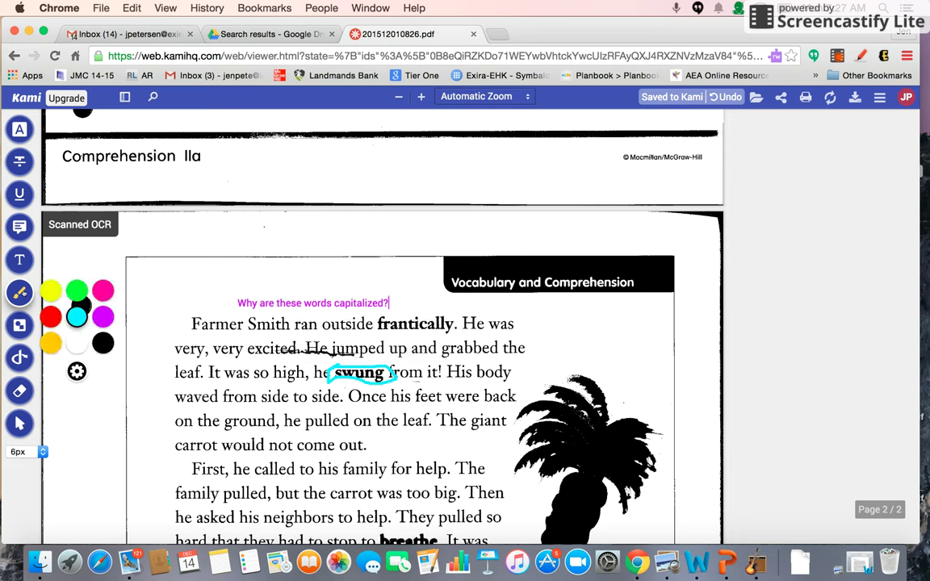
click(81, 305)
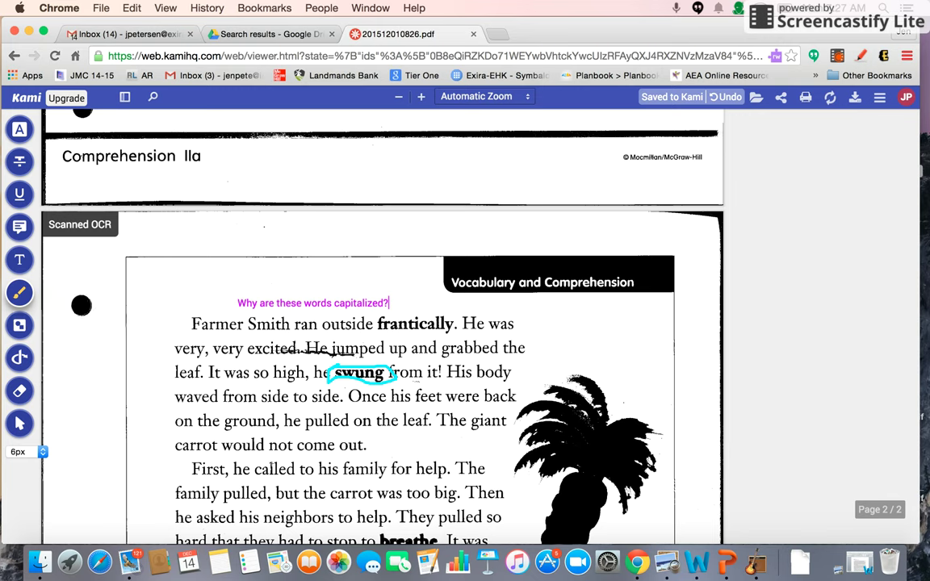
mouse_move(352, 443)
mouse_down()
mouse_move(374, 441)
mouse_move(368, 452)
mouse_up()
click(365, 457)
click(363, 463)
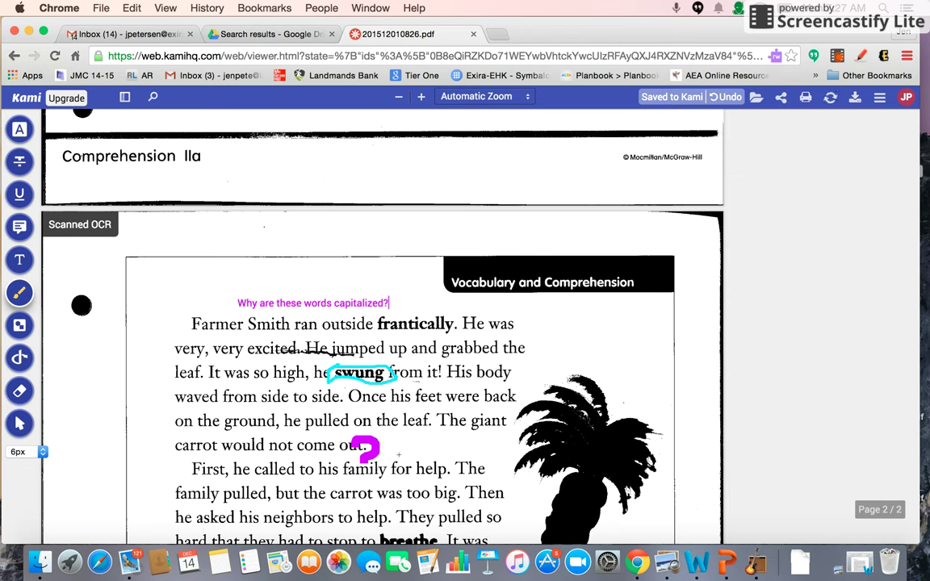
click(363, 448)
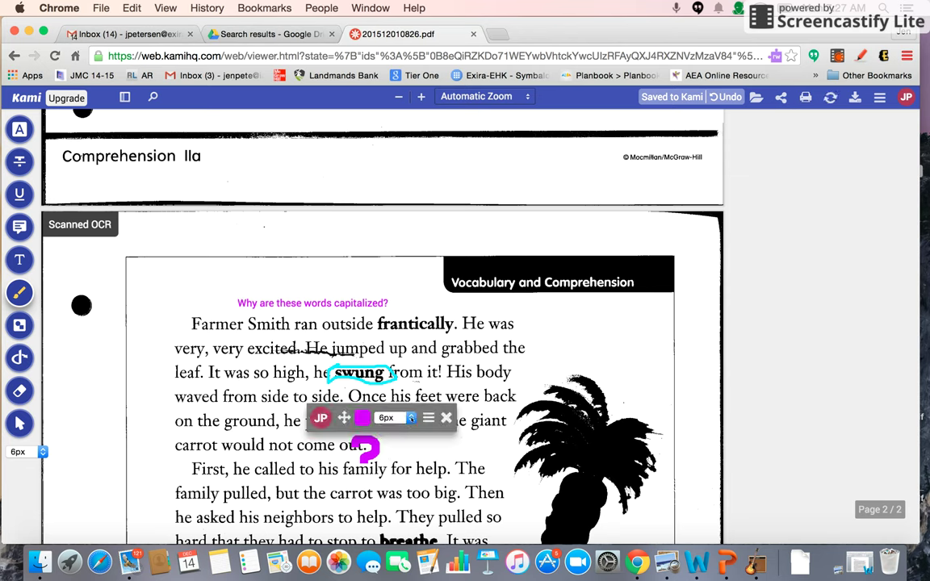
click(408, 417)
click(387, 394)
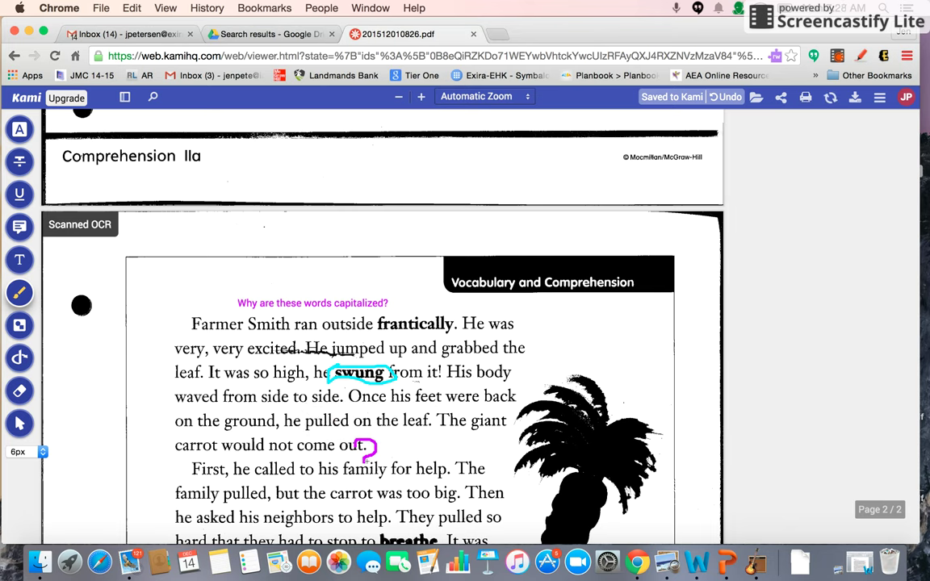
Step: Draw a magenta freehand star between "but" and "neighbors" in the second paragraph and set its thickness to 2px
scroll(367, 462, down, 2)
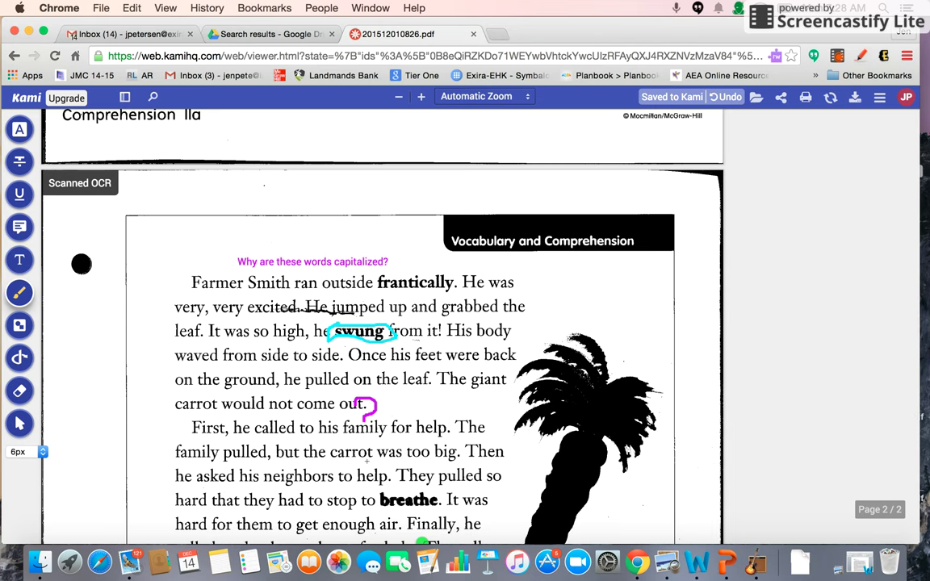
scroll(367, 462, down, 3)
scroll(110, 346, up, 2)
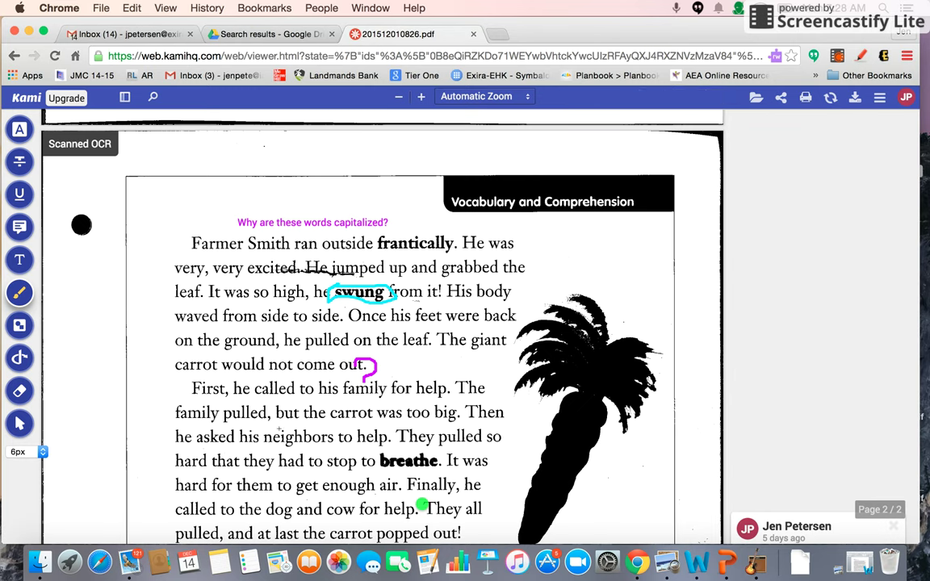
mouse_move(279, 430)
mouse_down()
mouse_move(290, 421)
mouse_move(308, 428)
mouse_move(281, 422)
mouse_up()
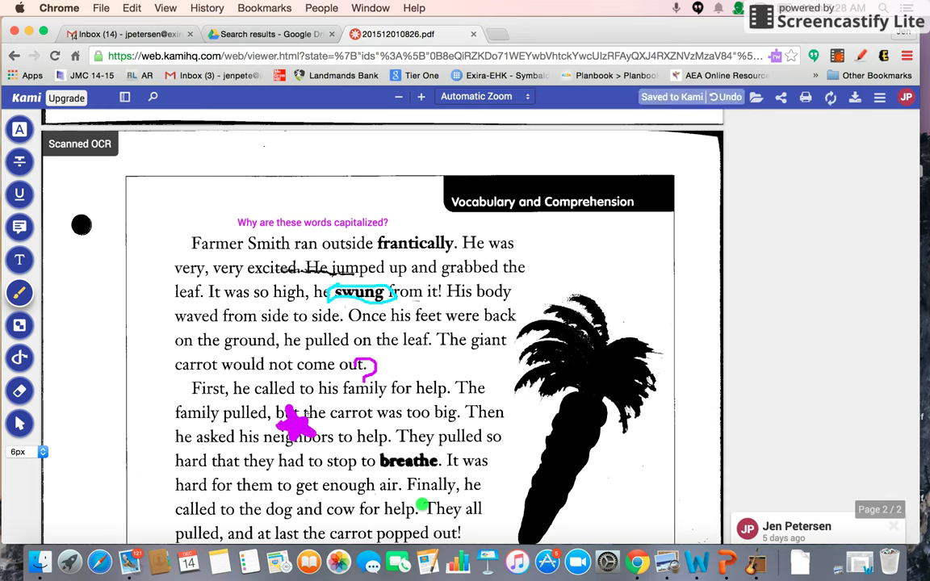
click(291, 420)
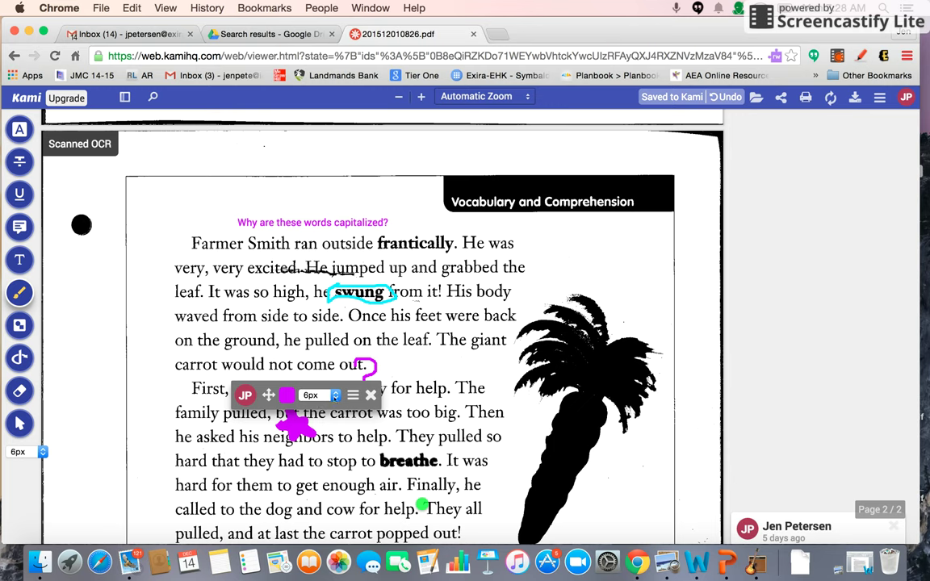
click(335, 395)
click(312, 372)
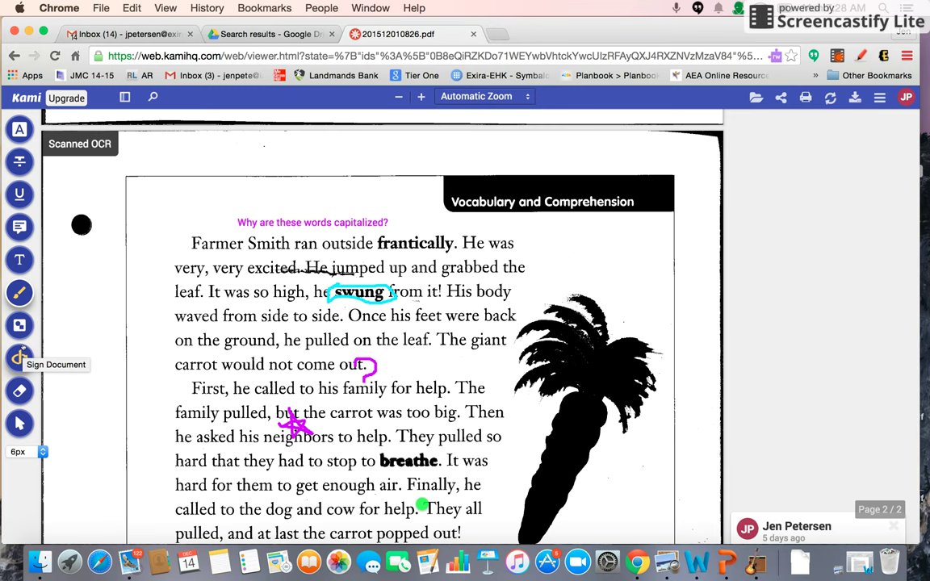
Step: Erase the question mark, the circle around "swung", the star and the "Why are these words capitalized?" note
click(20, 391)
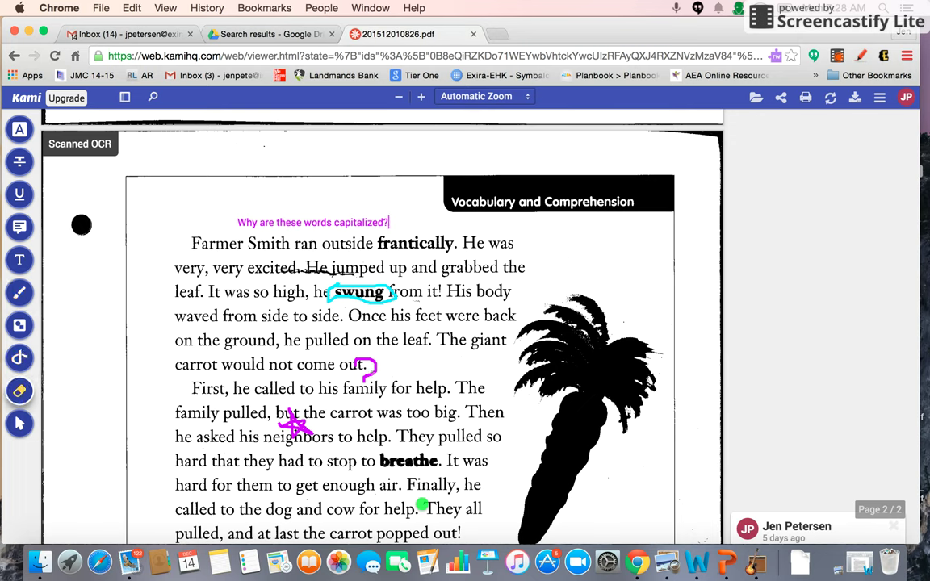
click(365, 368)
click(361, 293)
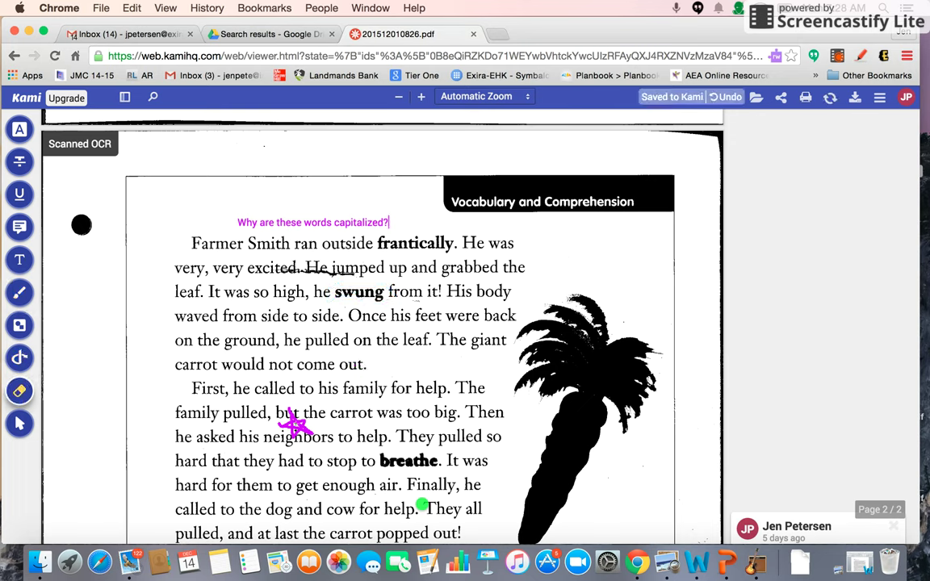
click(295, 421)
click(274, 224)
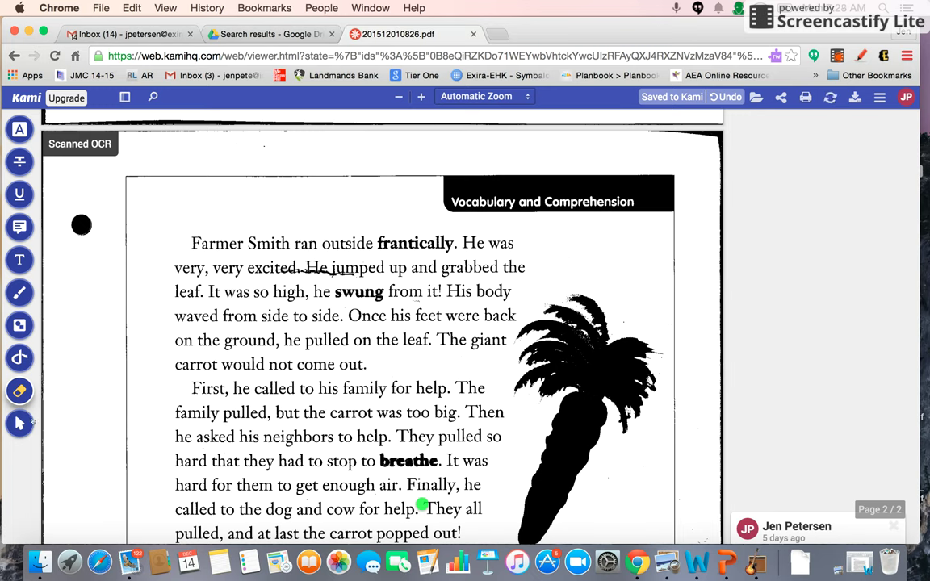
Step: Switch to the Select Text tool and return to the beginning of the story on page 1
click(19, 423)
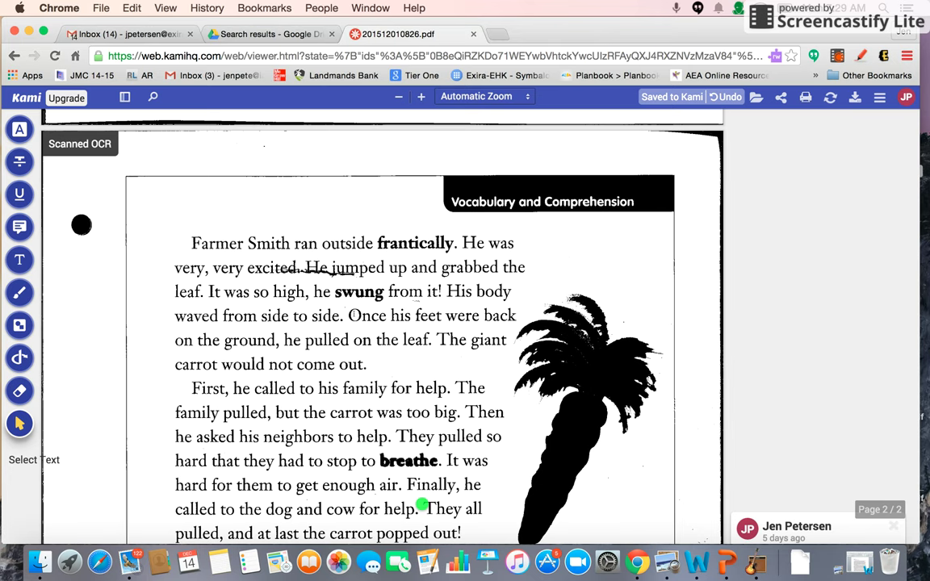
scroll(353, 315, up, 5)
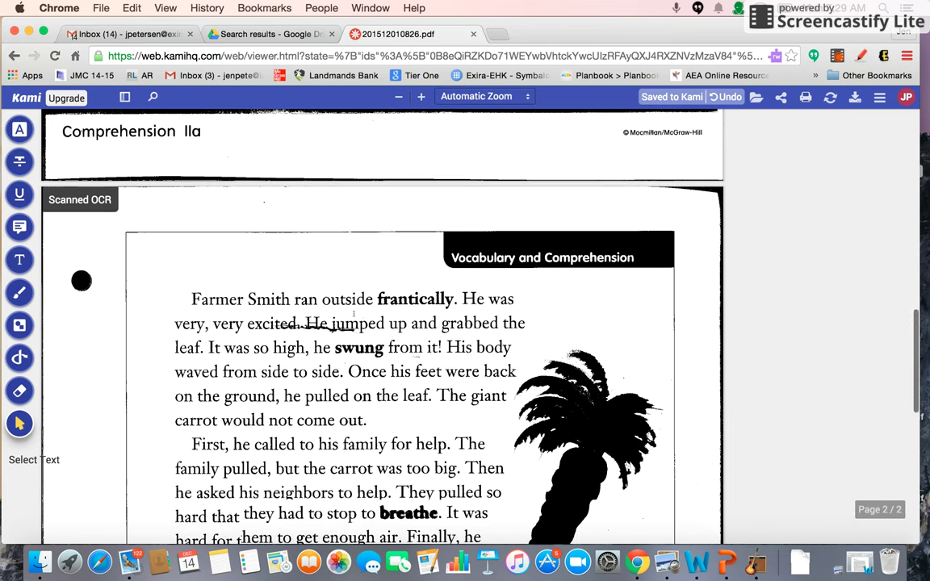
scroll(353, 314, up, 10)
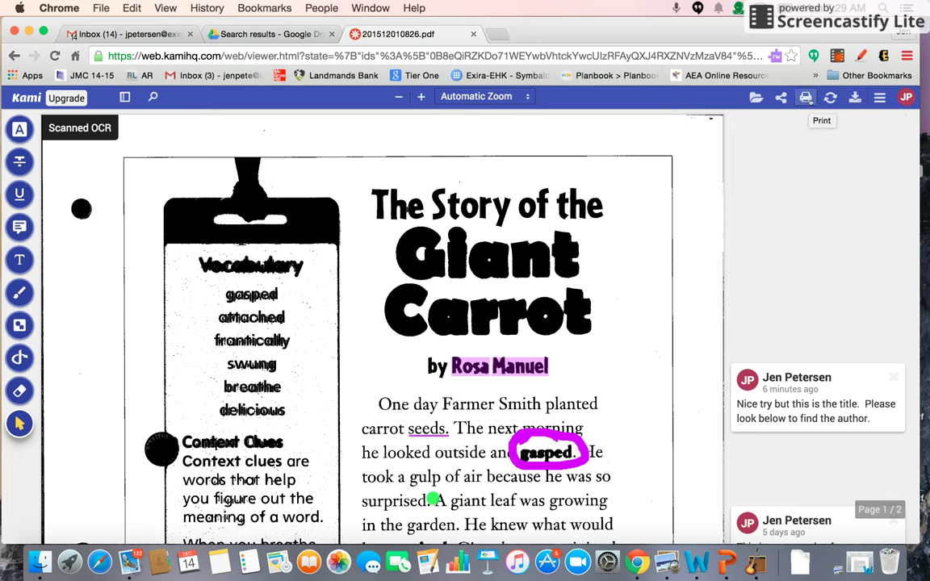
Step: Set up an export of the document to Google Drive as a PDF file with Annotations on Top
click(855, 98)
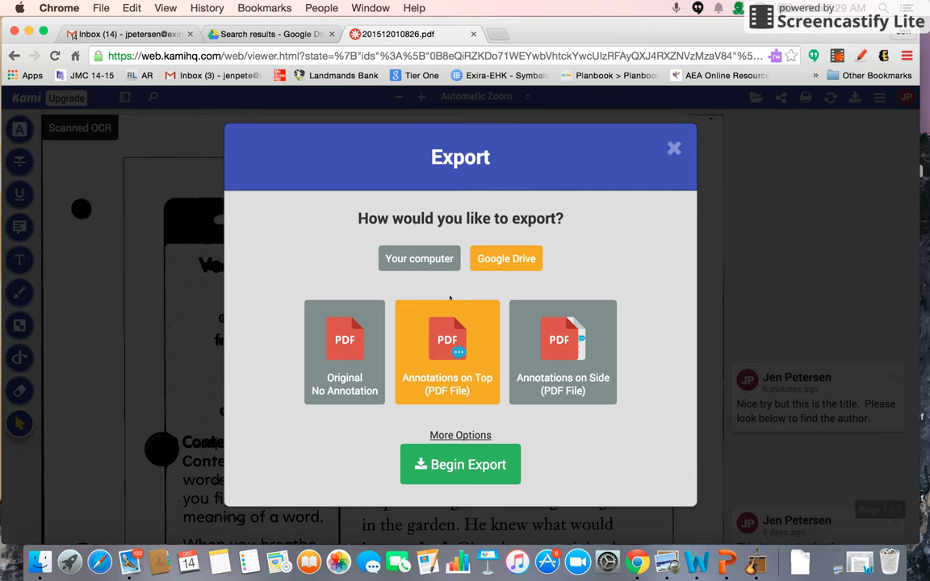
click(509, 259)
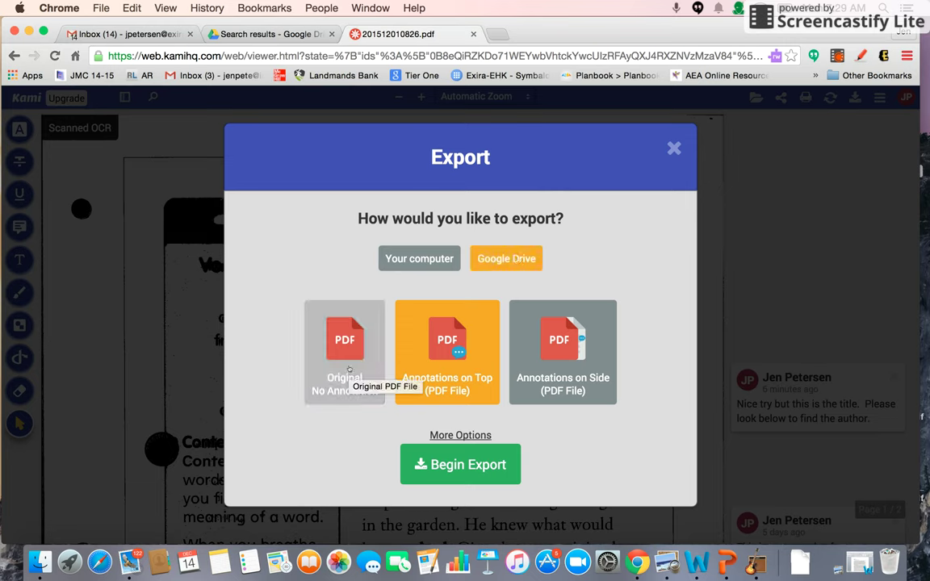
click(438, 340)
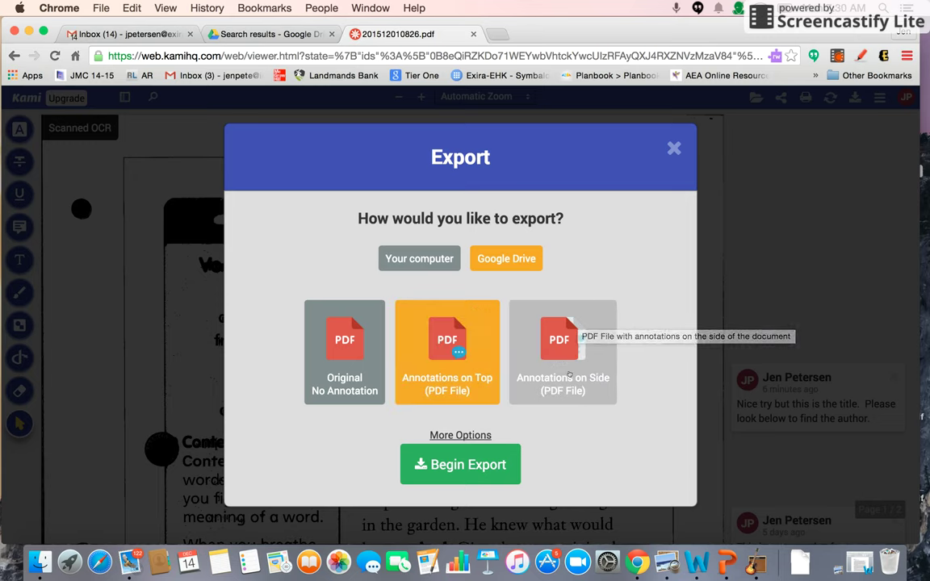
click(421, 323)
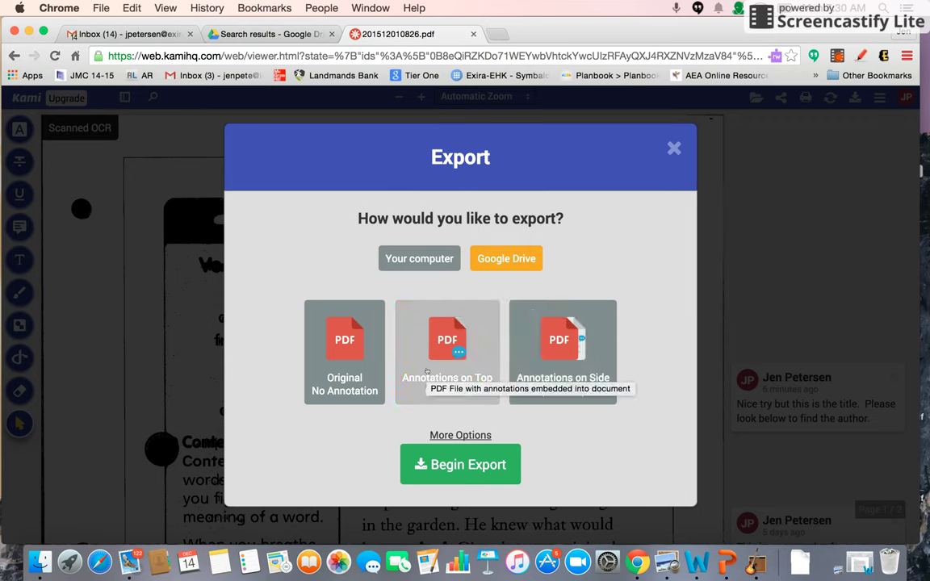
Step: Export the annotated PDF to Google Drive, then open Google Drive and show its recent files
click(446, 467)
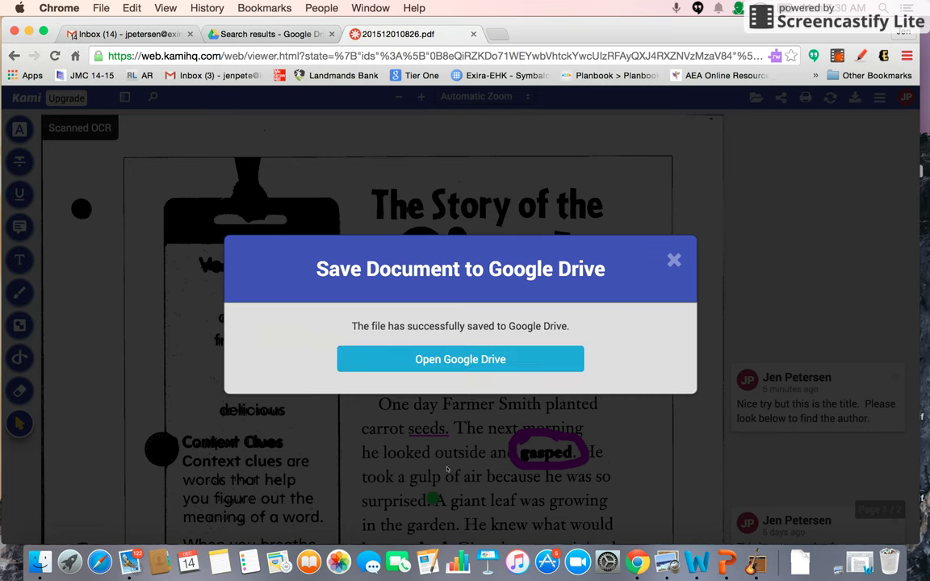
click(462, 361)
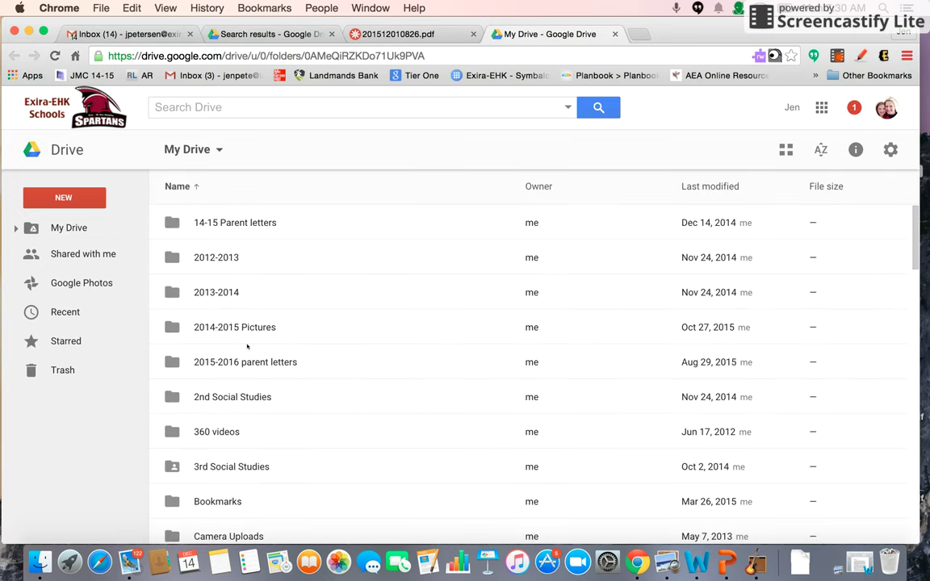
click(65, 313)
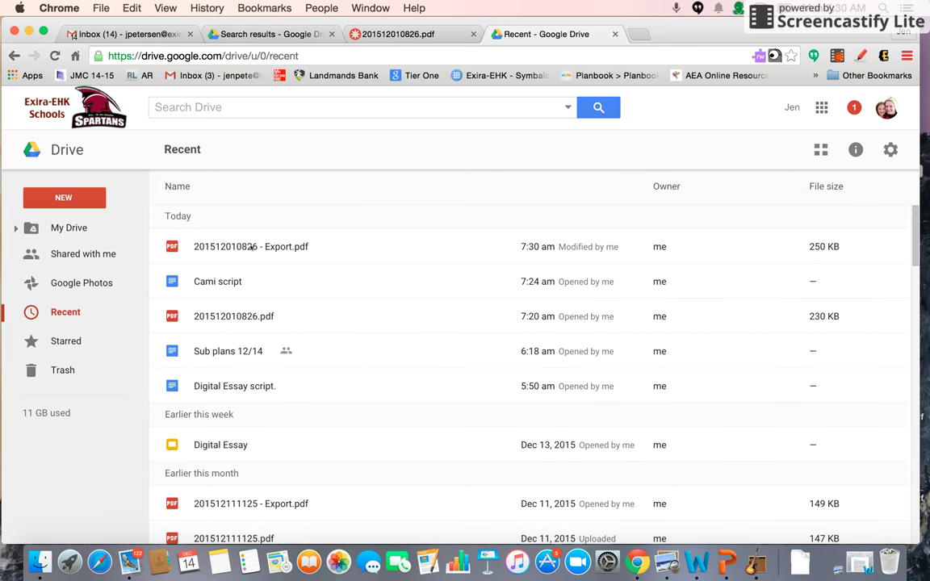
click(252, 247)
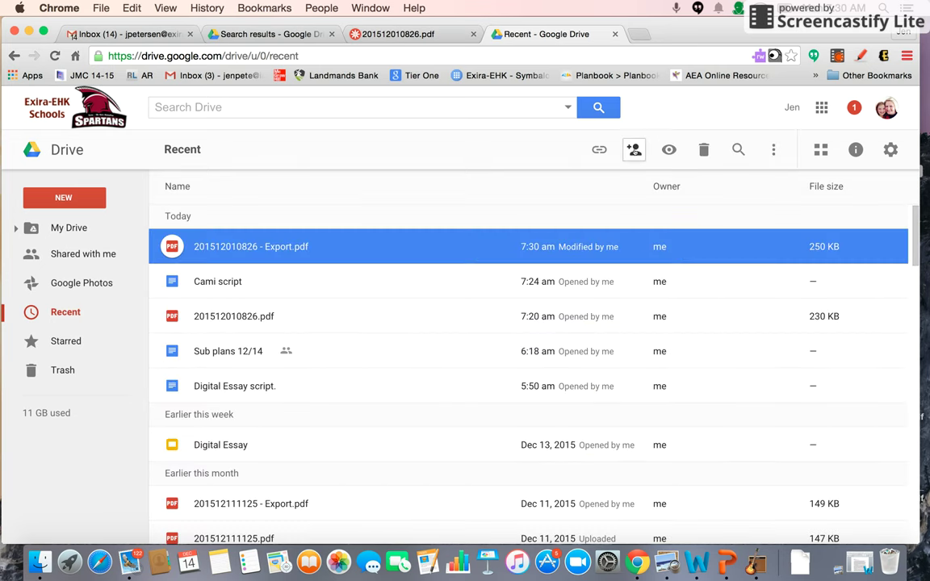
click(634, 150)
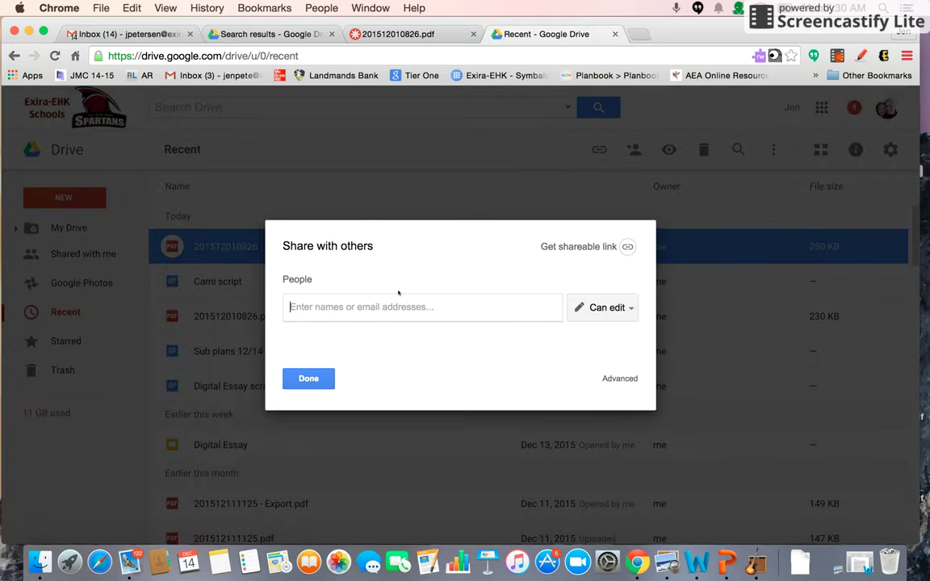
text(jp)
click(307, 327)
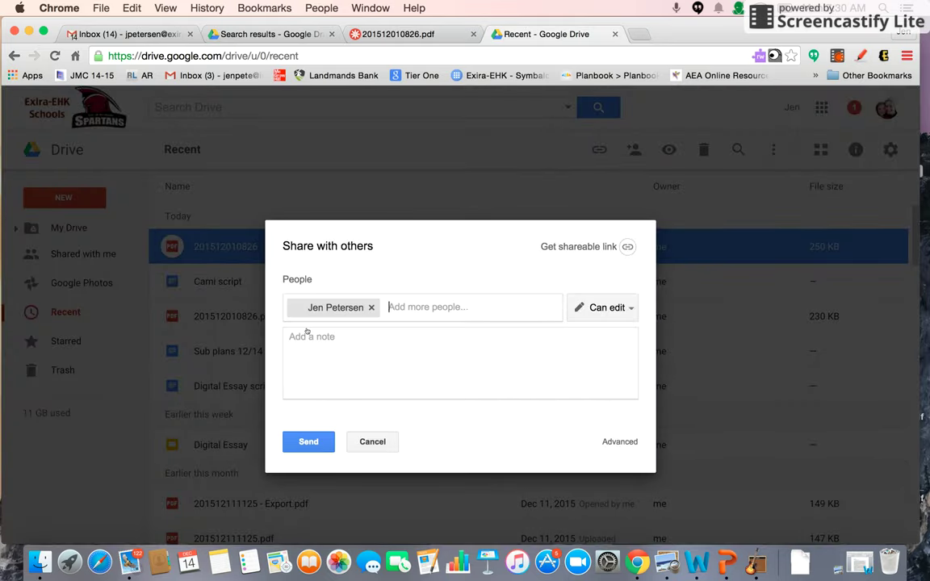
click(307, 443)
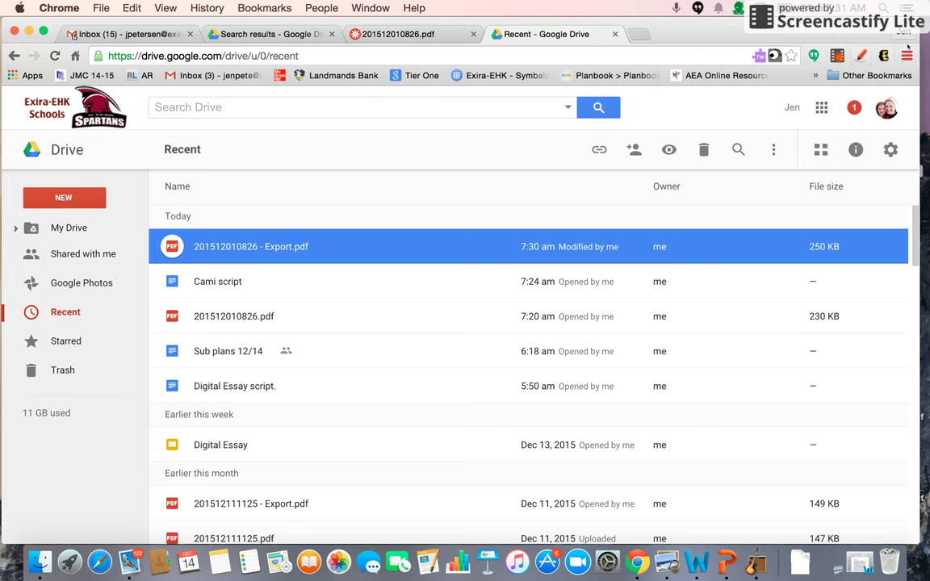
click(913, 34)
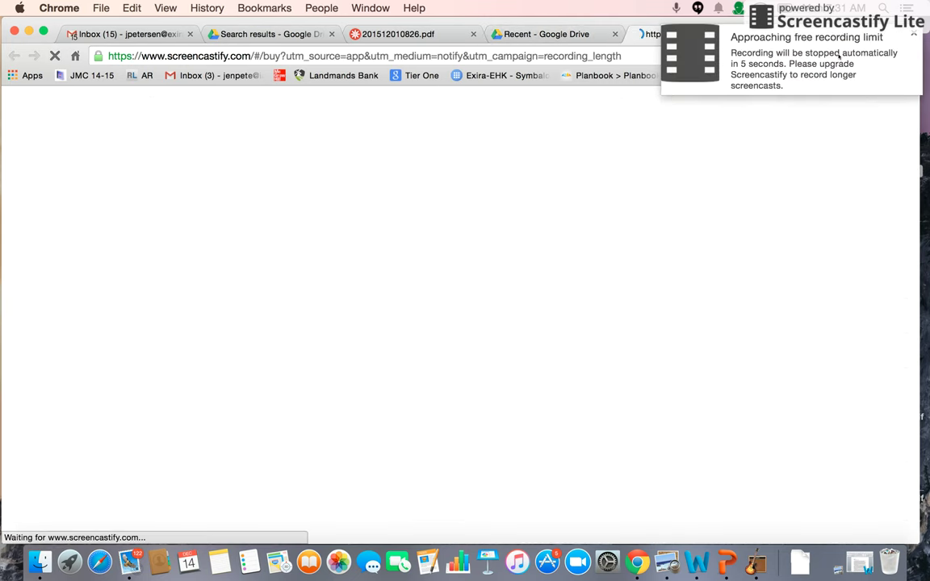